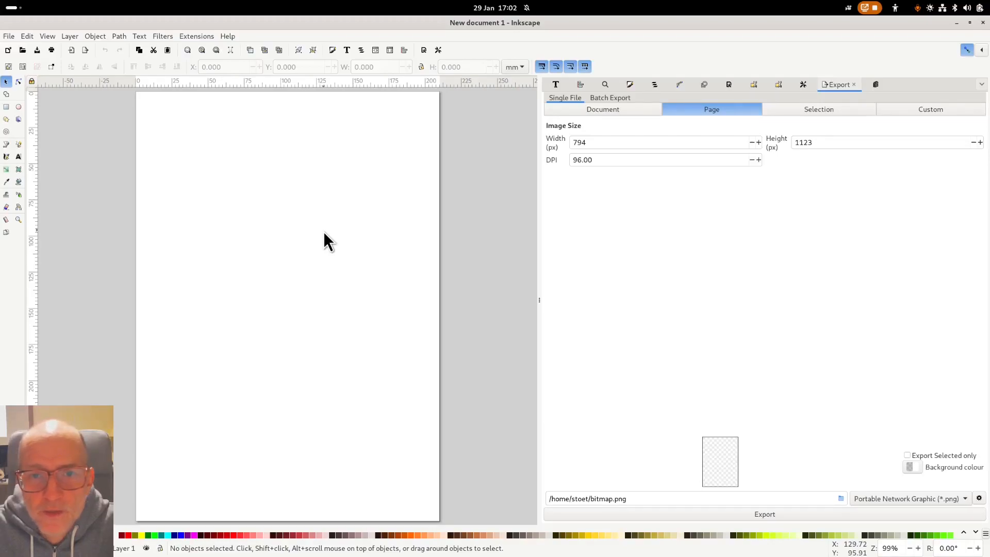
- Collapse the Export dialog to the right edge so the blank page fills the canvas
left_click(539, 323)
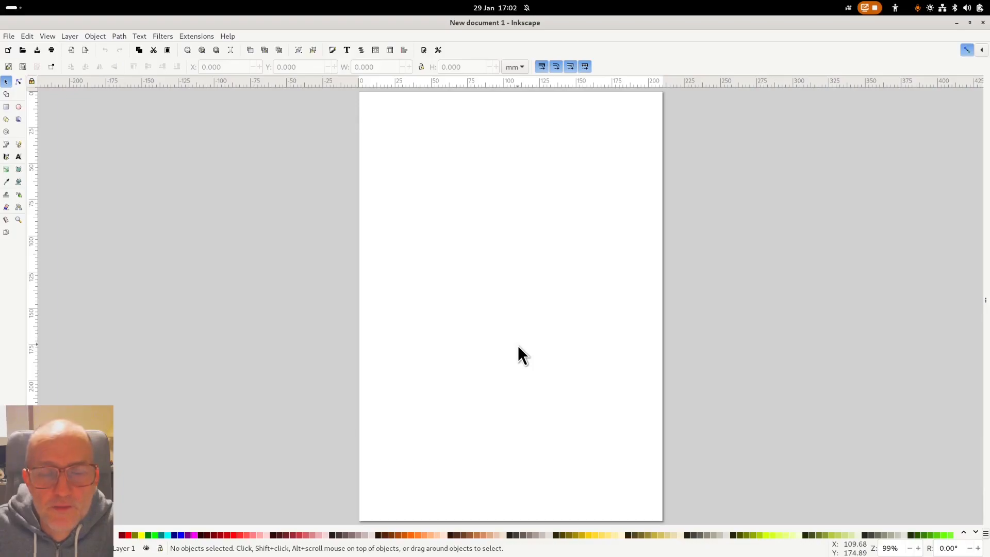
left_click(18, 156)
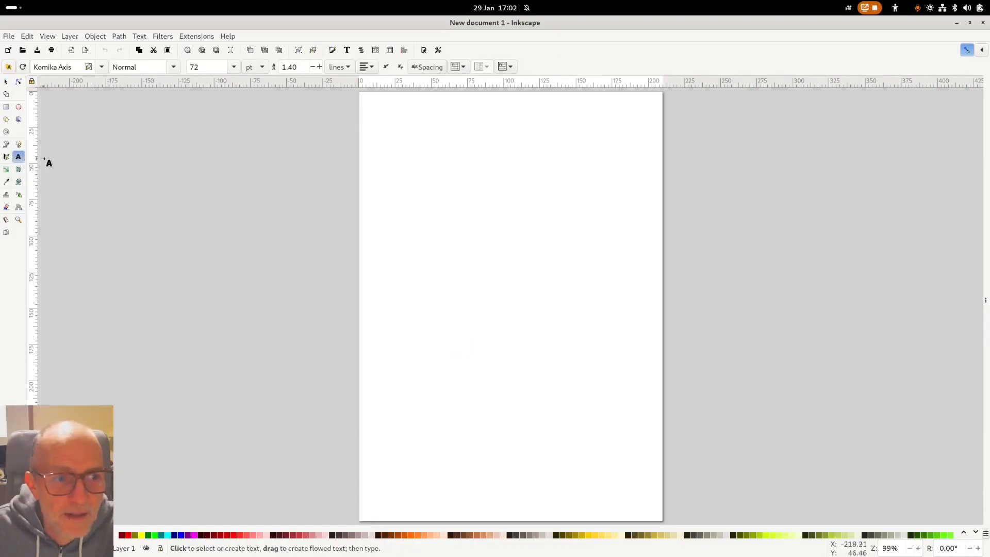
left_click(398, 173)
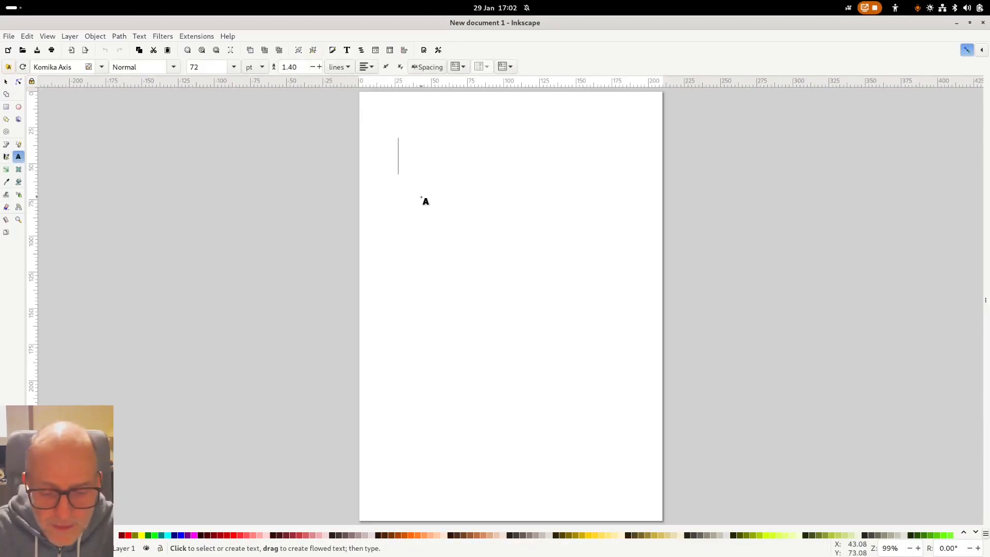
type("www.")
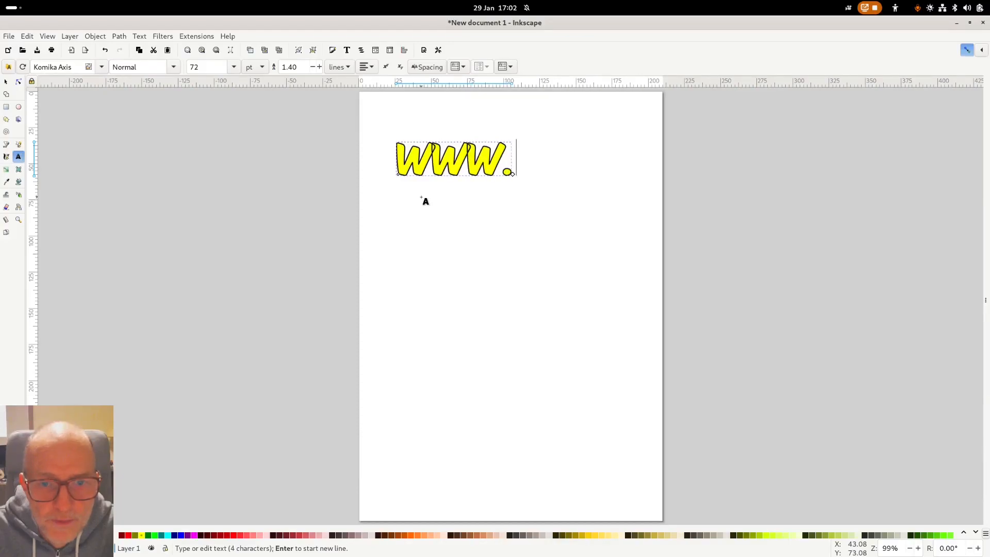
type("inkscape.org")
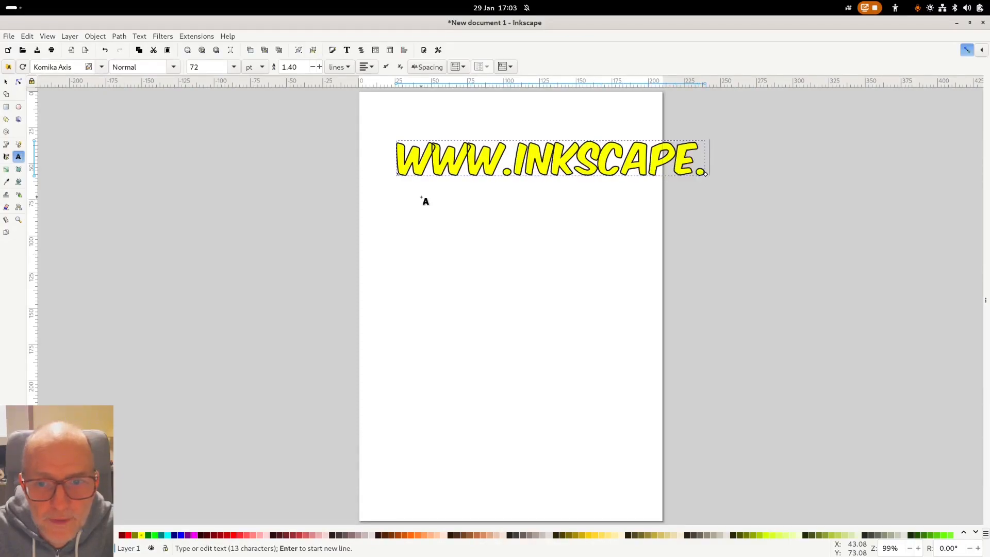
key("F1")
left_click_drag(511, 169, 488, 211)
left_click_drag(766, 227, 586, 210)
- Set the text's font to Arial Black and move it up near the page top
double_click(526, 197)
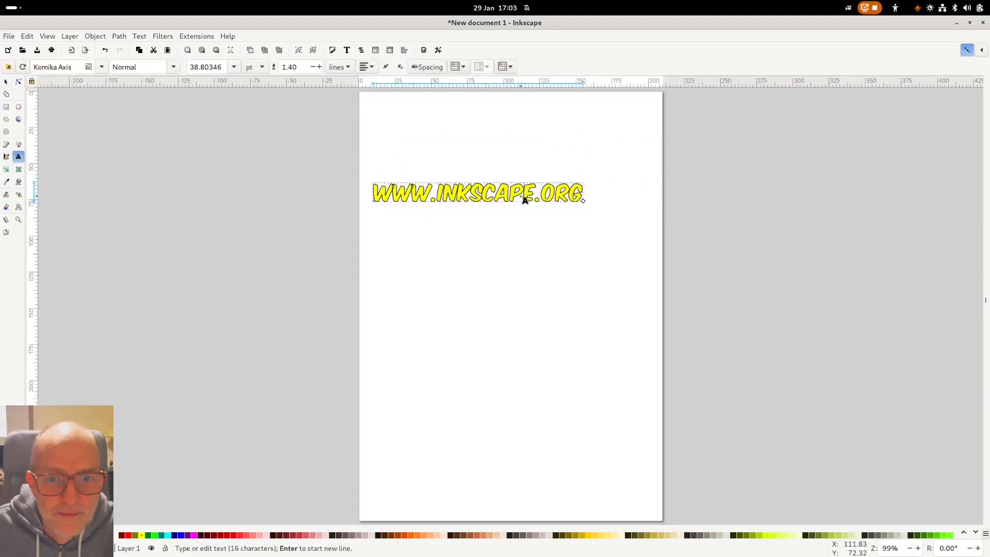
key("ctrl+a")
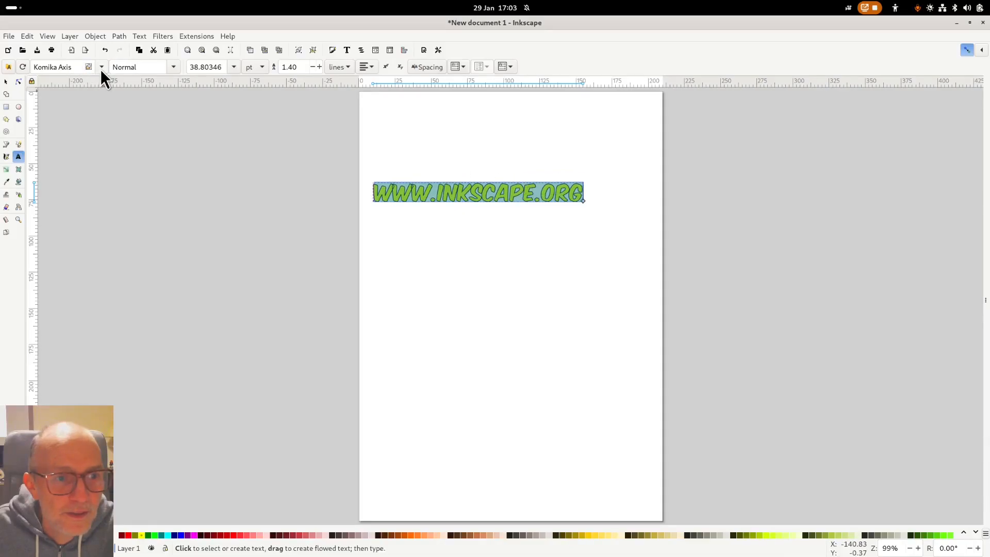
left_click(76, 68)
left_click(103, 67)
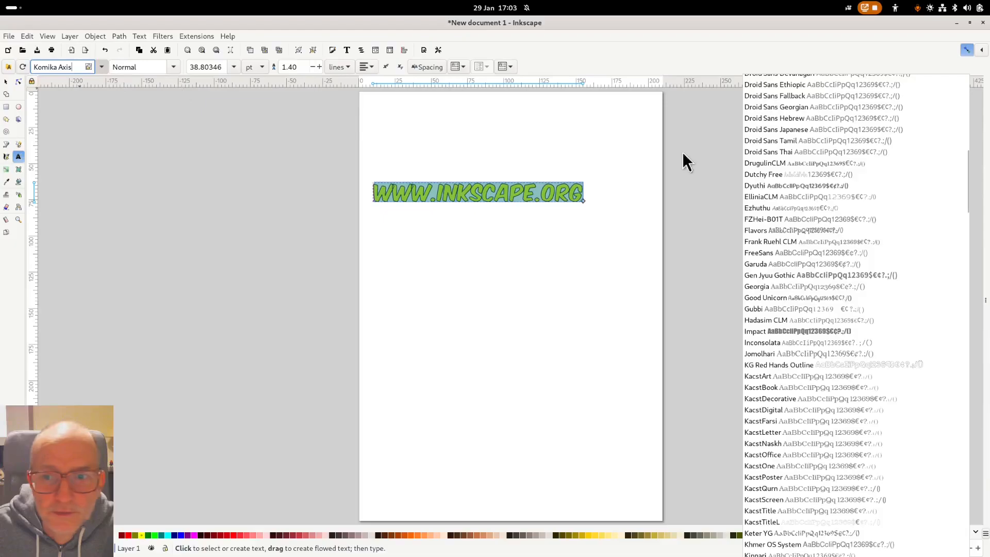
scroll(837, 171, "up", 5)
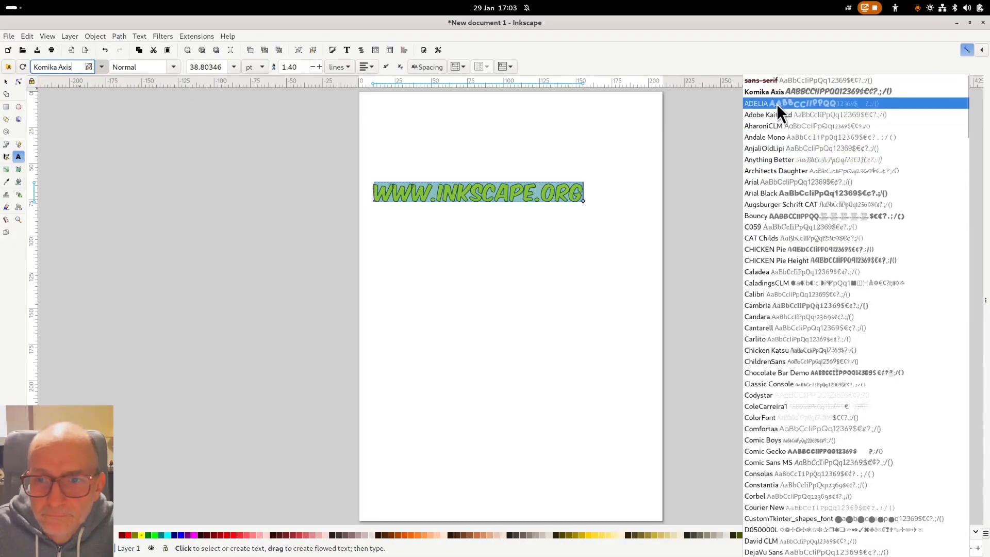
left_click(806, 192)
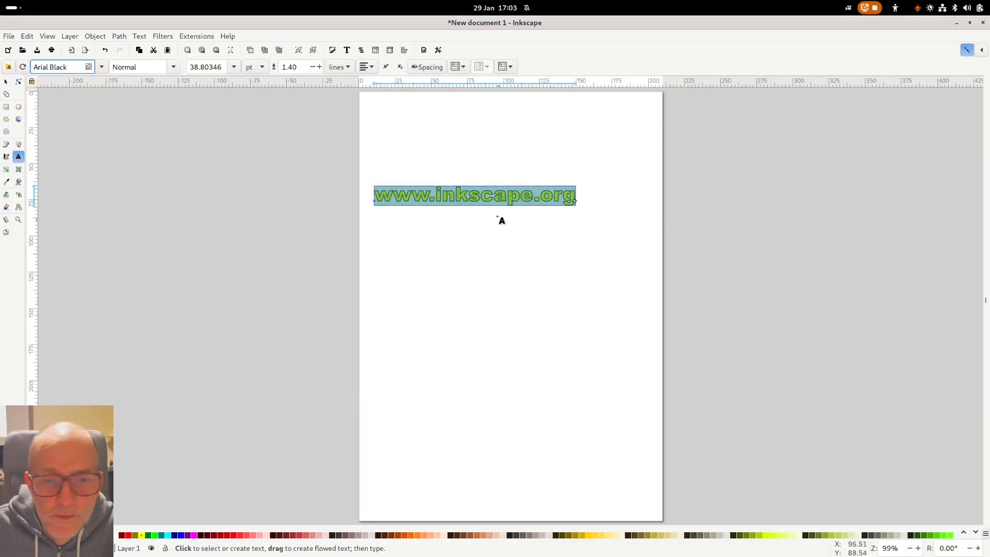
key("F1")
left_click_drag(487, 198, 529, 177)
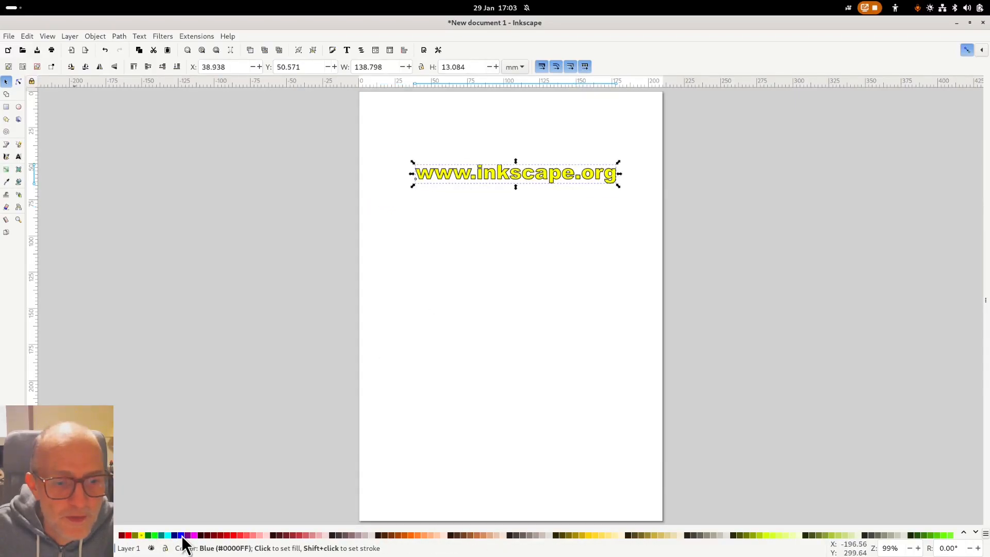
left_click(181, 536)
left_click(429, 349)
left_click_drag(499, 183, 488, 184)
left_click(504, 212)
left_click(512, 184)
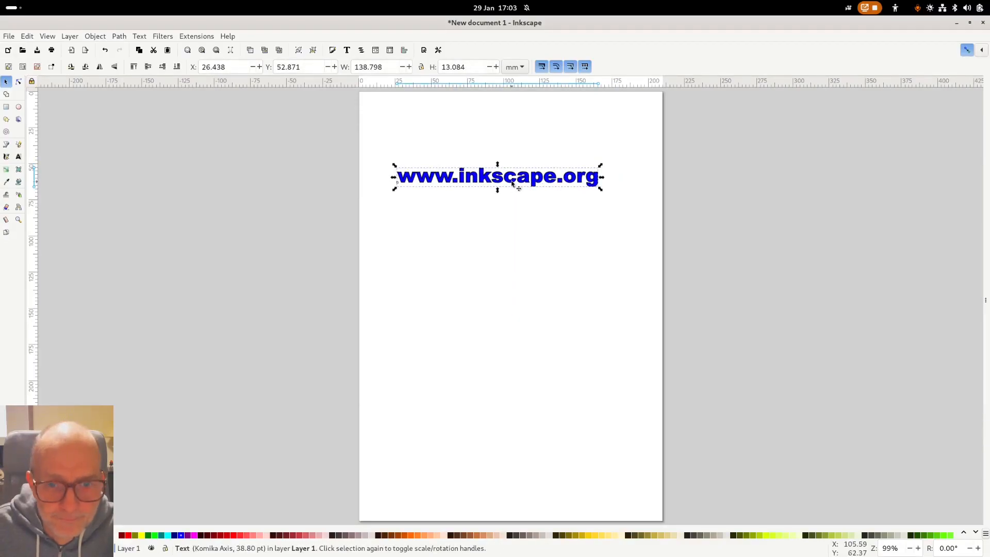
key("Delete")
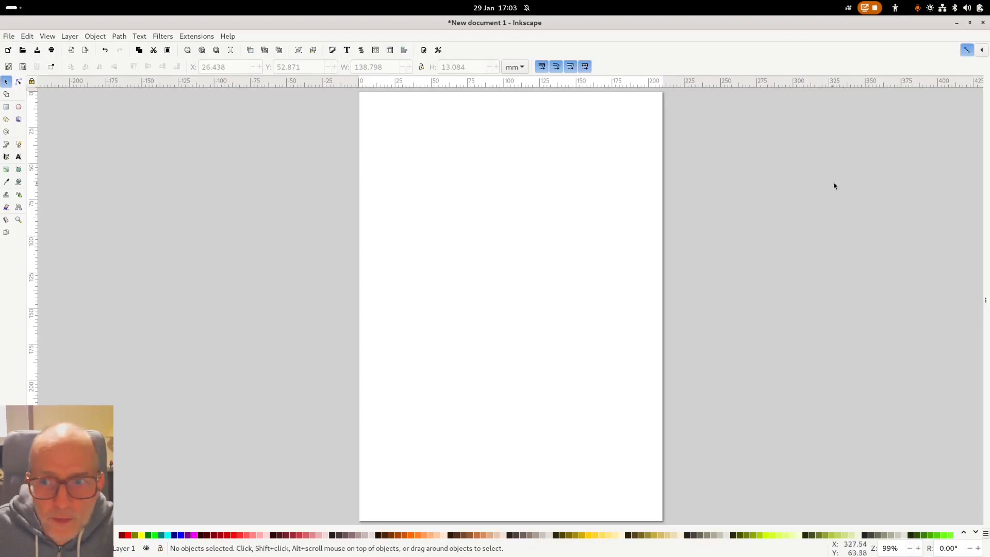
- Open Document Properties from the dock's panel list and show the page-size formats
left_click(985, 303)
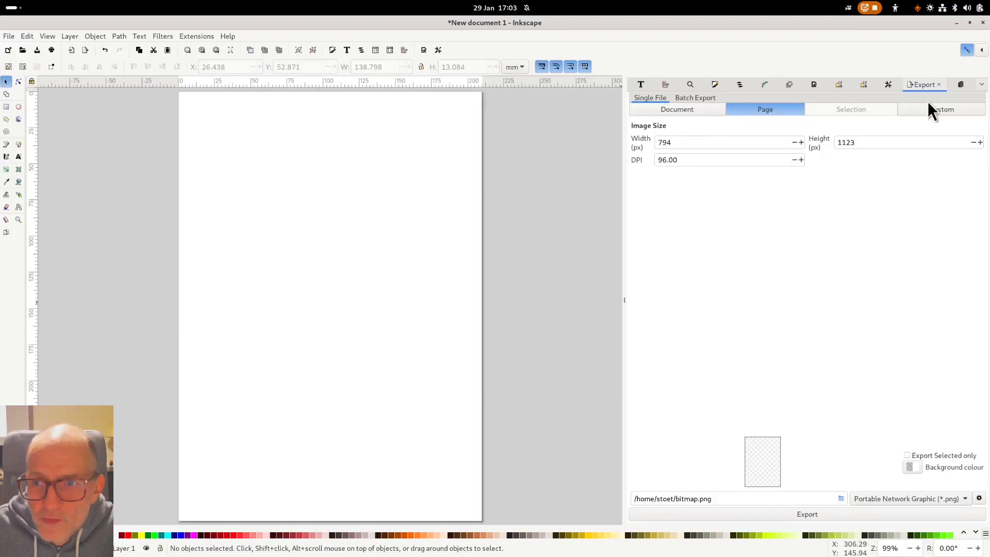
left_click(981, 84)
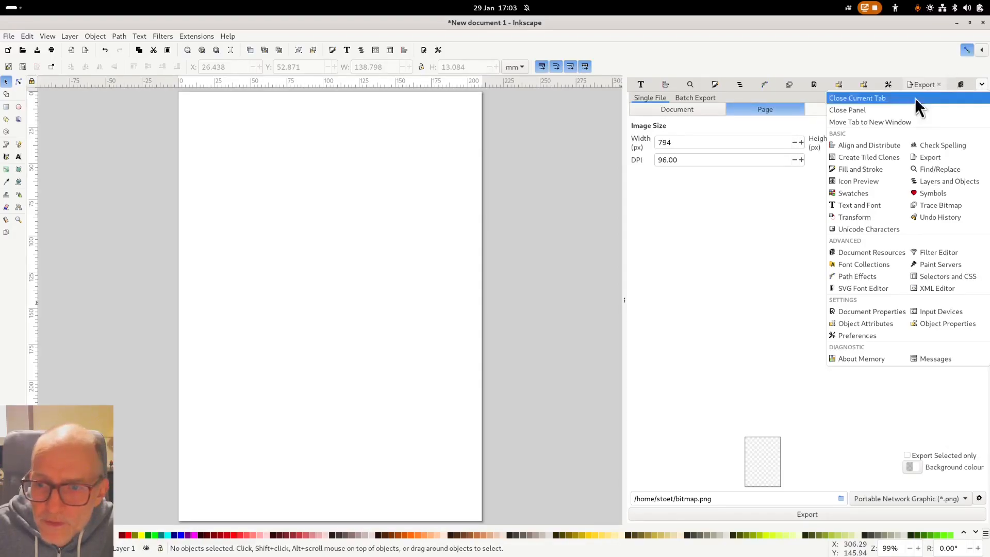
left_click(874, 312)
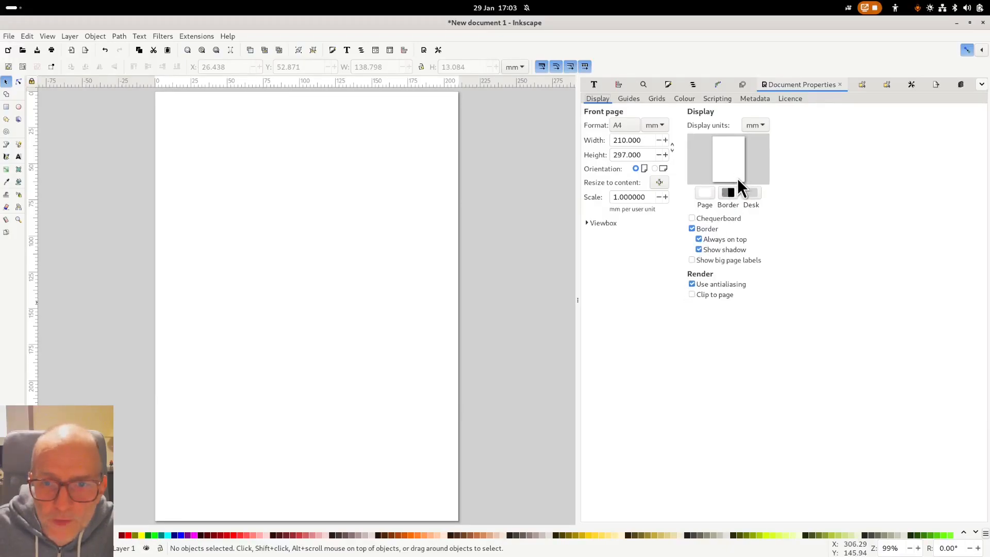
left_click(633, 126)
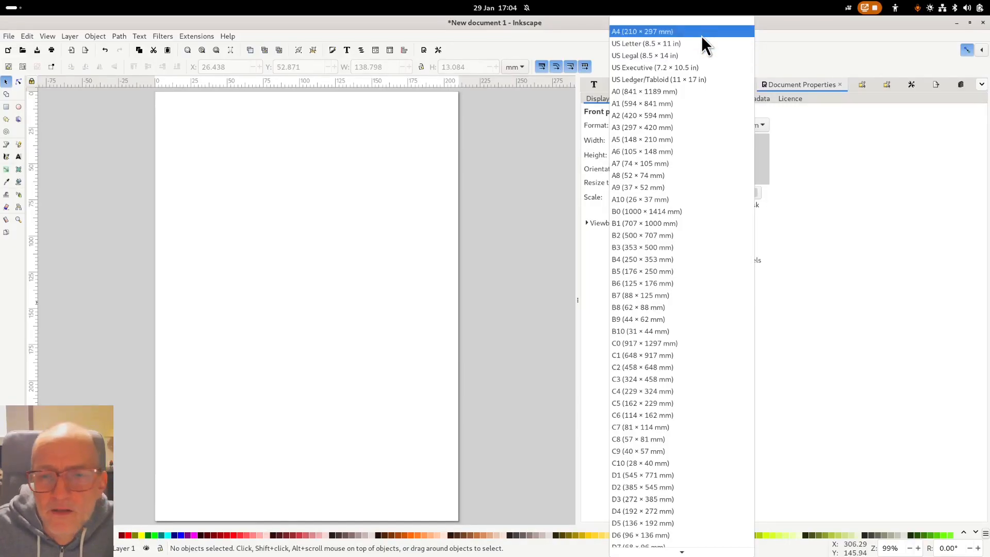
- Set the page format to A1 with px units (2245.039 × 3178.583)
left_click(698, 104)
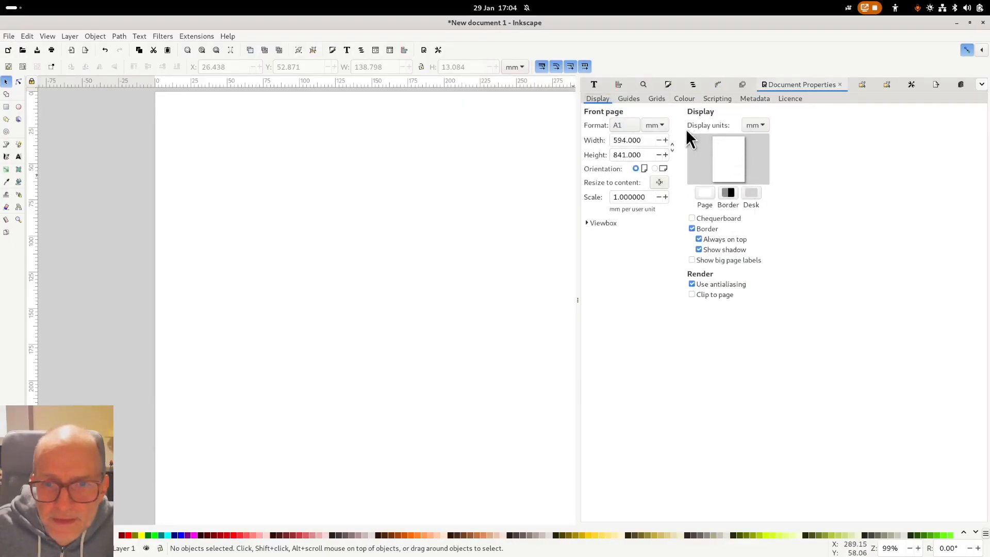
left_click(660, 125)
left_click(657, 137)
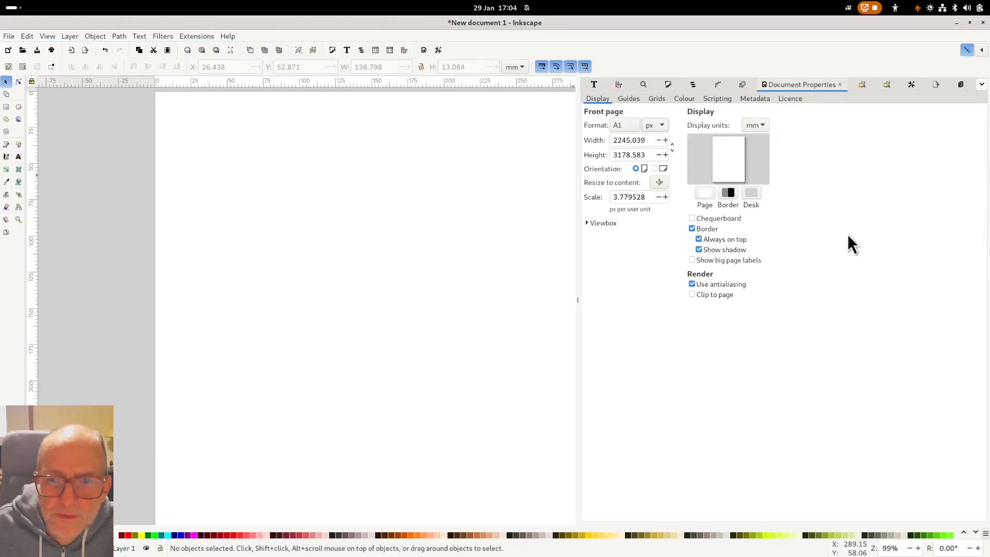
- Widen the canvas and zoom out until the whole A1 page fits in view
left_click_drag(578, 300, 646, 304)
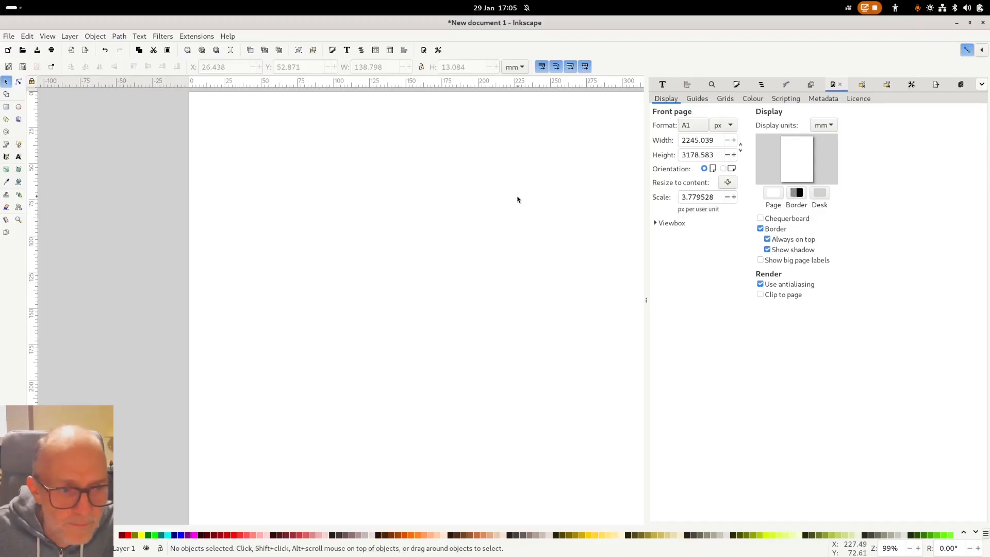
key("1")
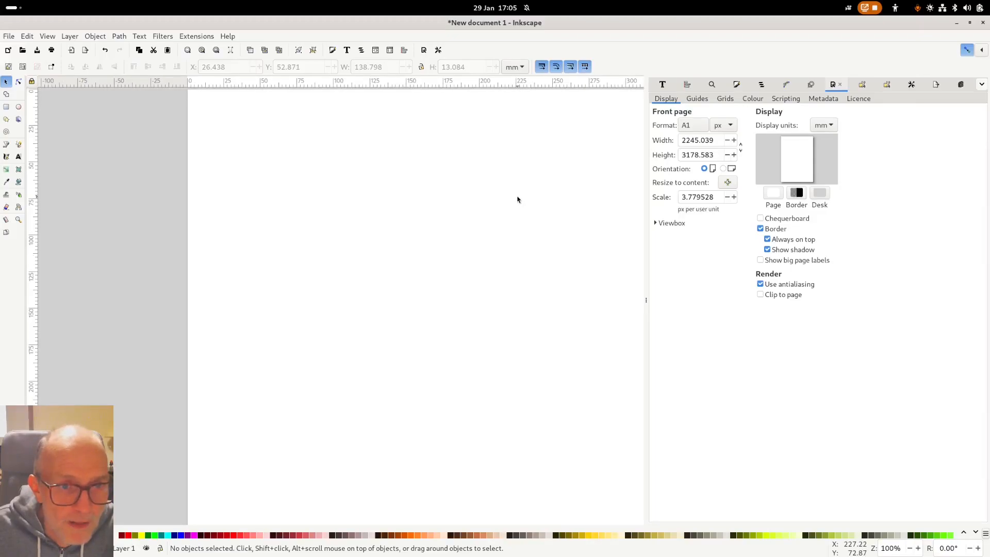
key("minus")
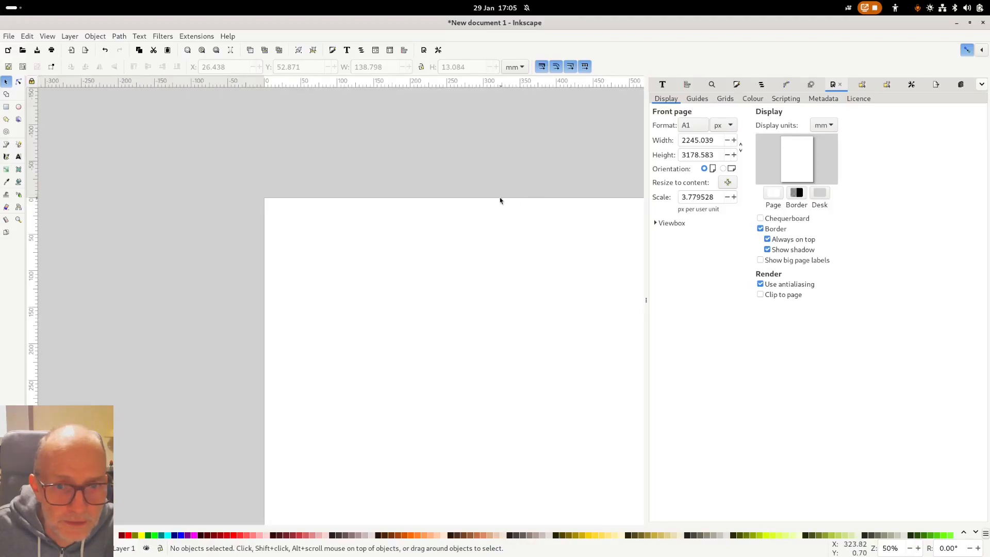
key("5")
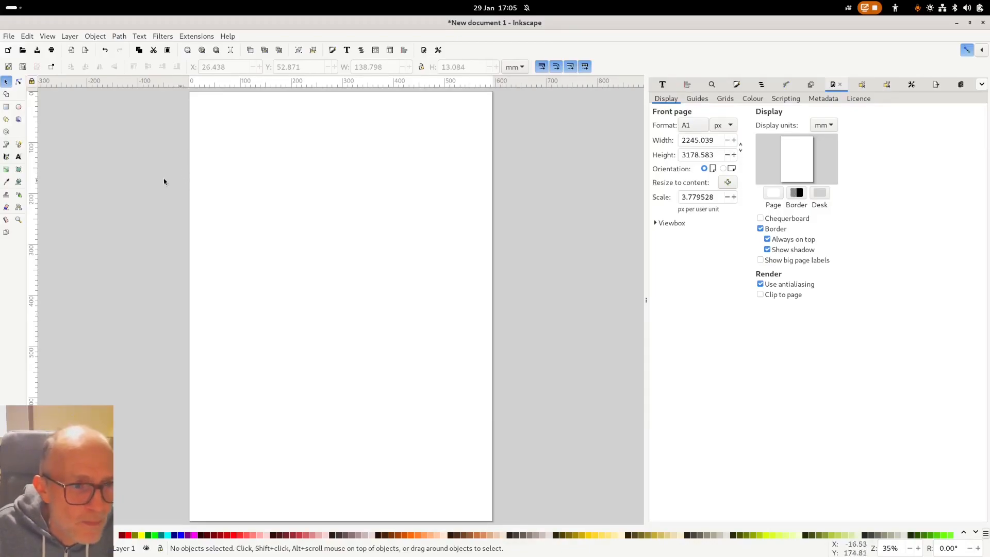
- Abandon an empty text placement and switch to the Rectangle tool
left_click(19, 157)
left_click(210, 111)
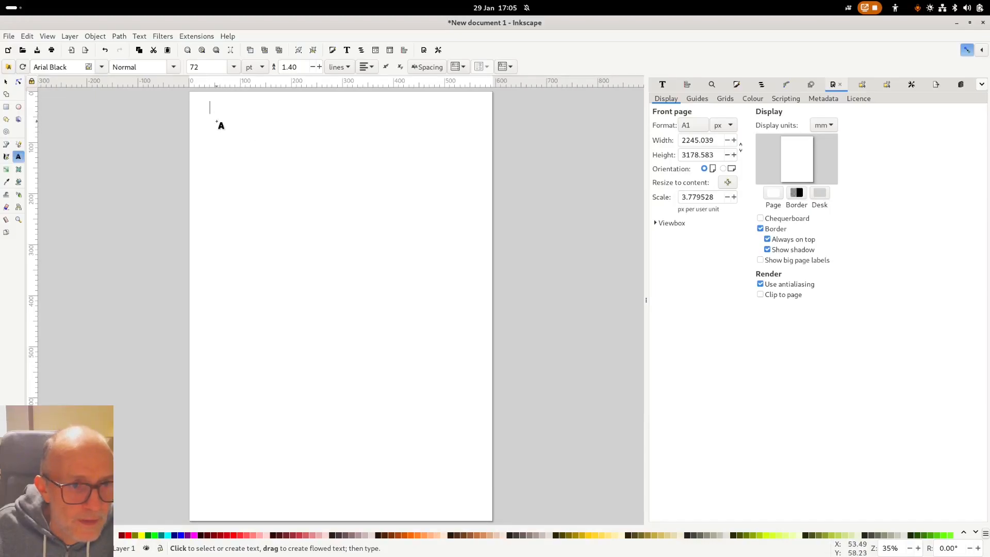
left_click(7, 81)
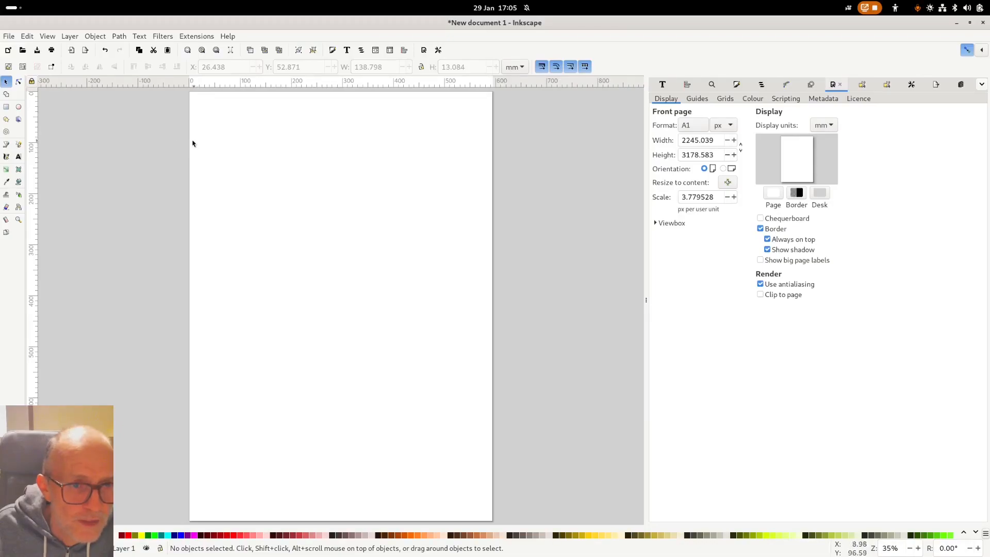
left_click(6, 107)
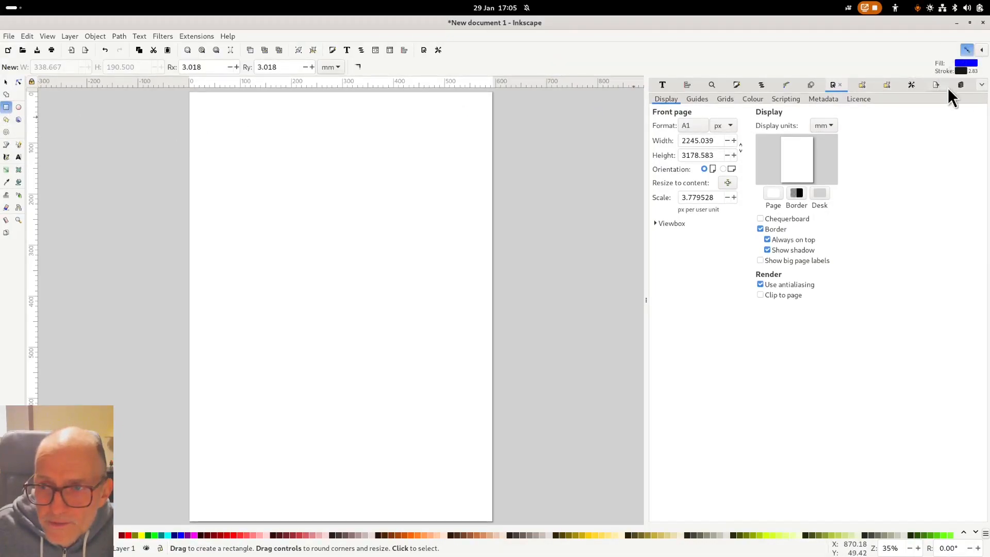
- Draw a blue header rectangle, about 594.750 × 184.423 mm, across the full page top
left_click(966, 49)
left_click(967, 51)
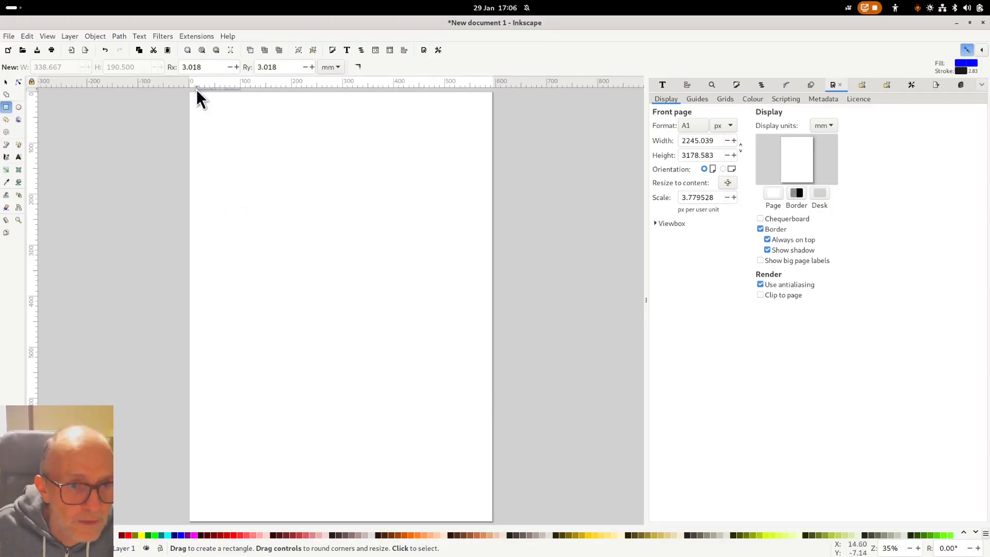
mouse_move(189, 92)
left_mouse_down()
mouse_move(239, 153)
mouse_move(493, 171)
mouse_move(484, 187)
mouse_move(493, 185)
left_mouse_up()
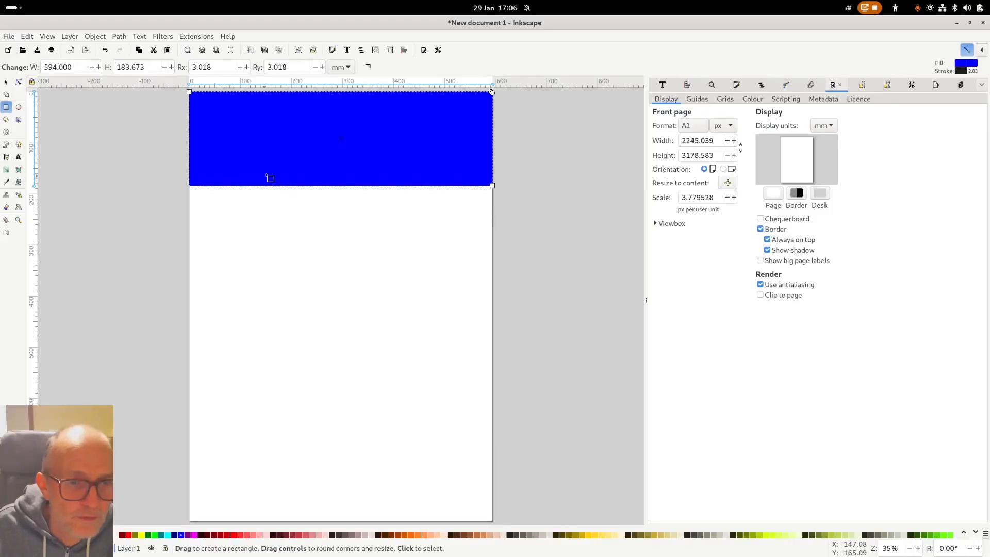
left_click(7, 82)
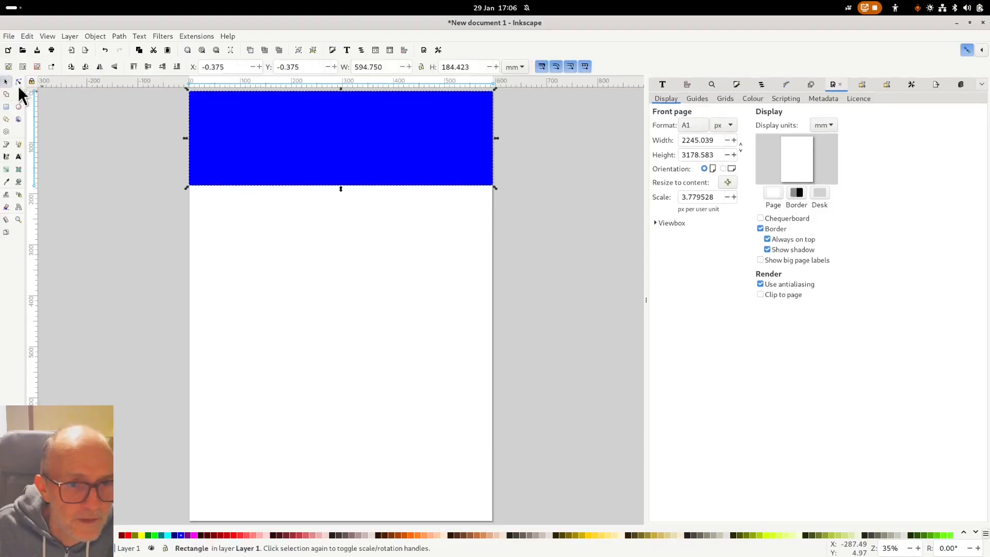
left_click(301, 161)
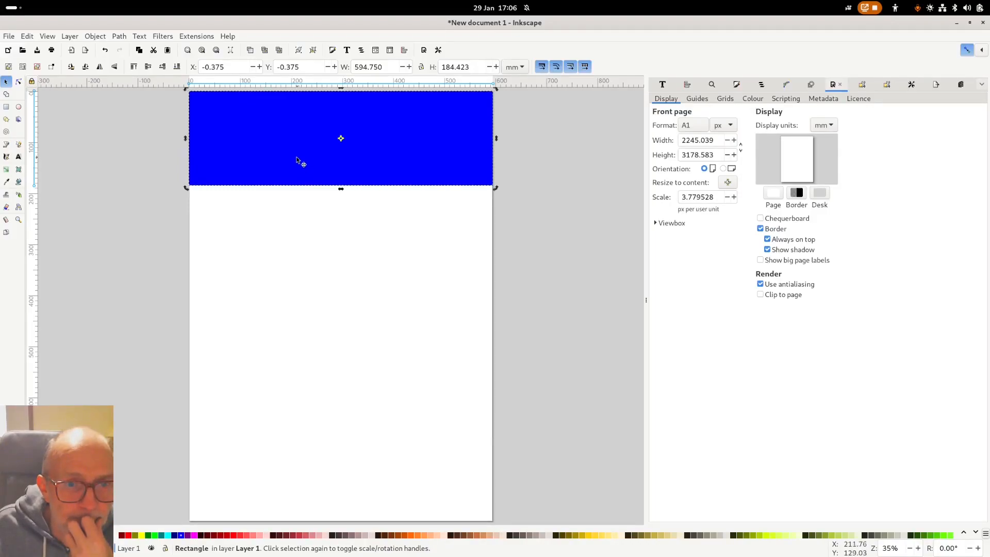
left_click(166, 199)
left_click(18, 157)
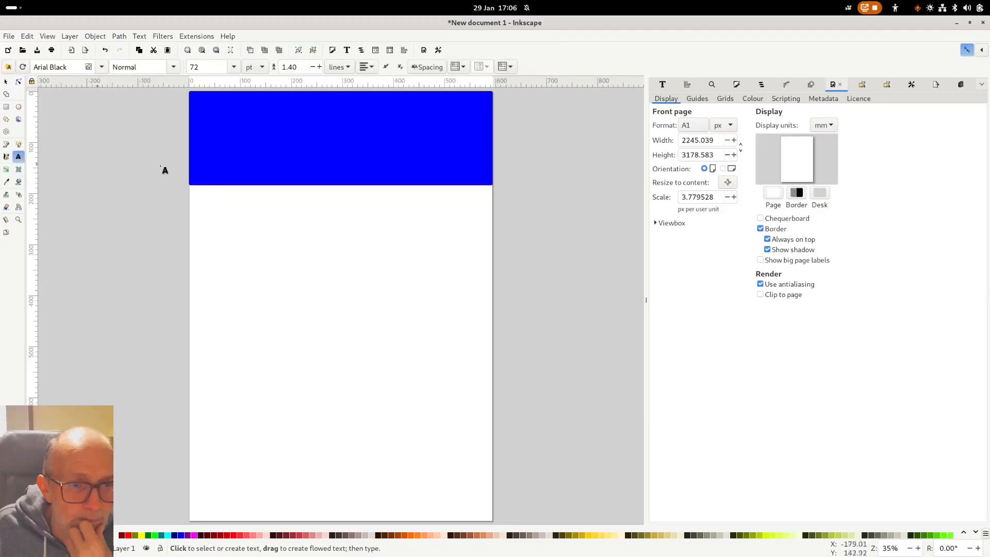
- Type the title 'Sex differences in the Stroop task' below the header and nudge it left
left_click(225, 216)
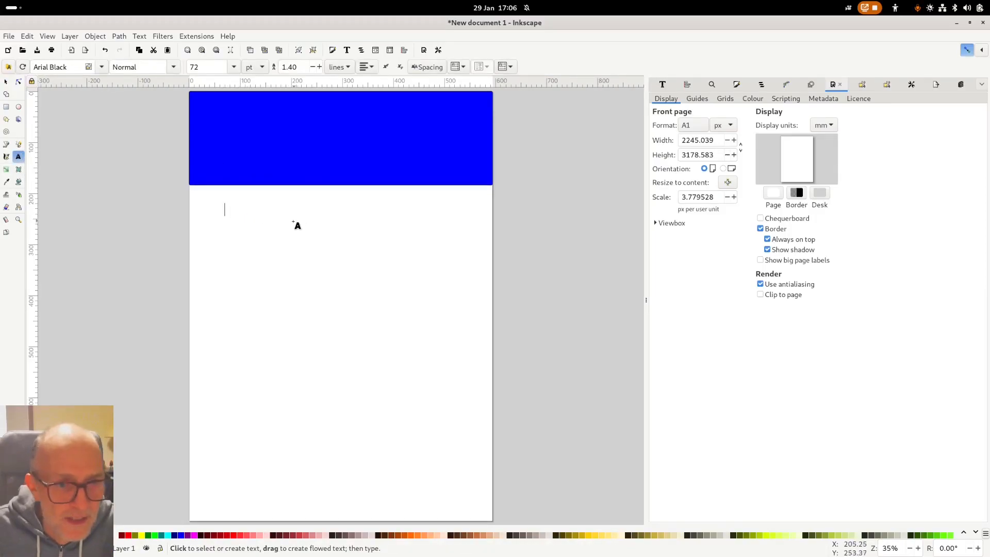
type("S")
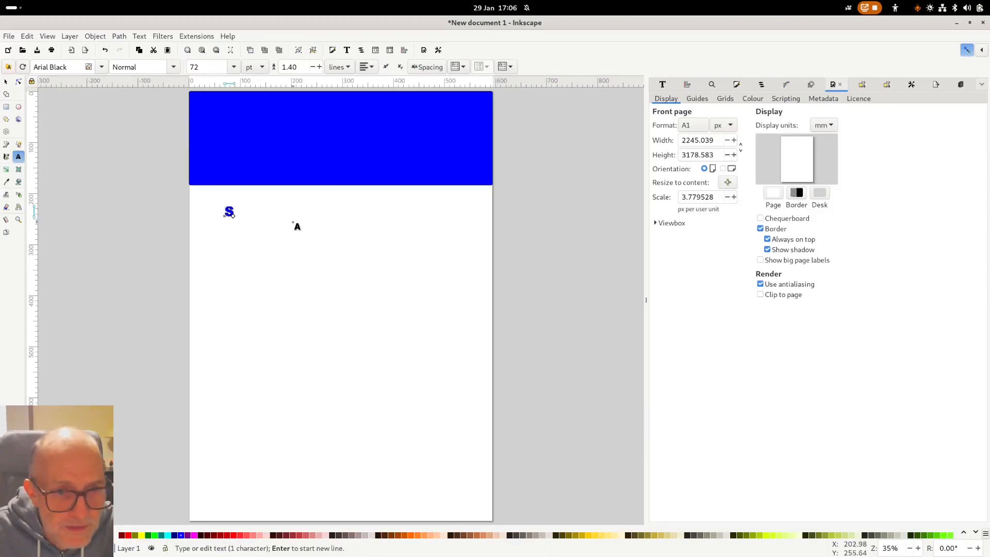
type("ex diff")
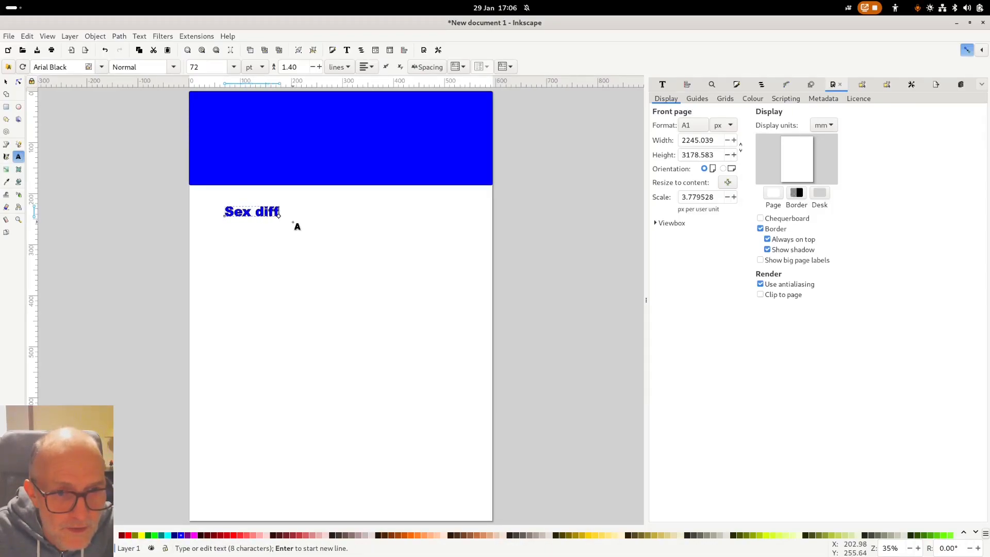
type("erences in the")
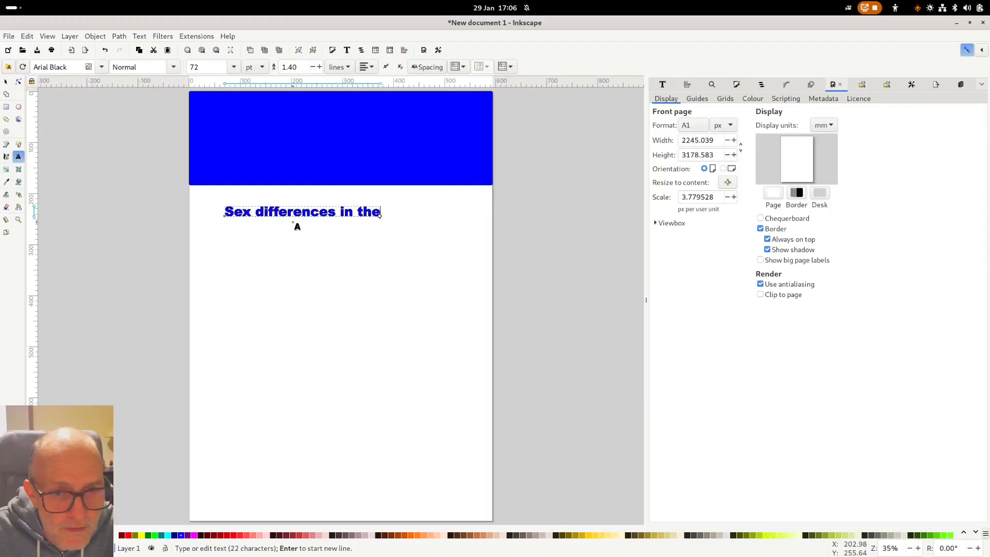
type(" Stroop ")
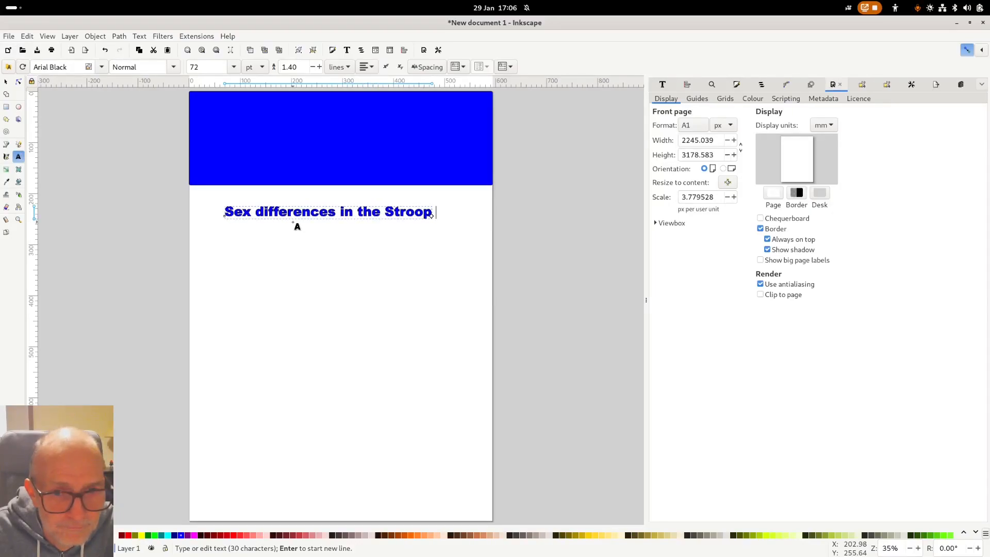
type("task")
key("F1")
left_click(319, 240)
left_click_drag(332, 219, 286, 220)
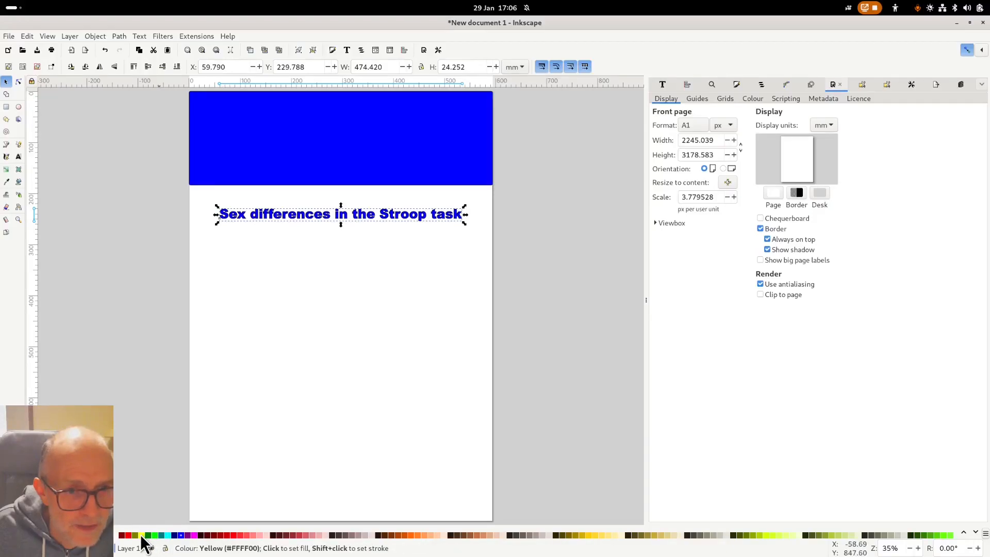
- Fill the title yellow, move it slightly lower, and remove its dark outline
left_click(143, 536)
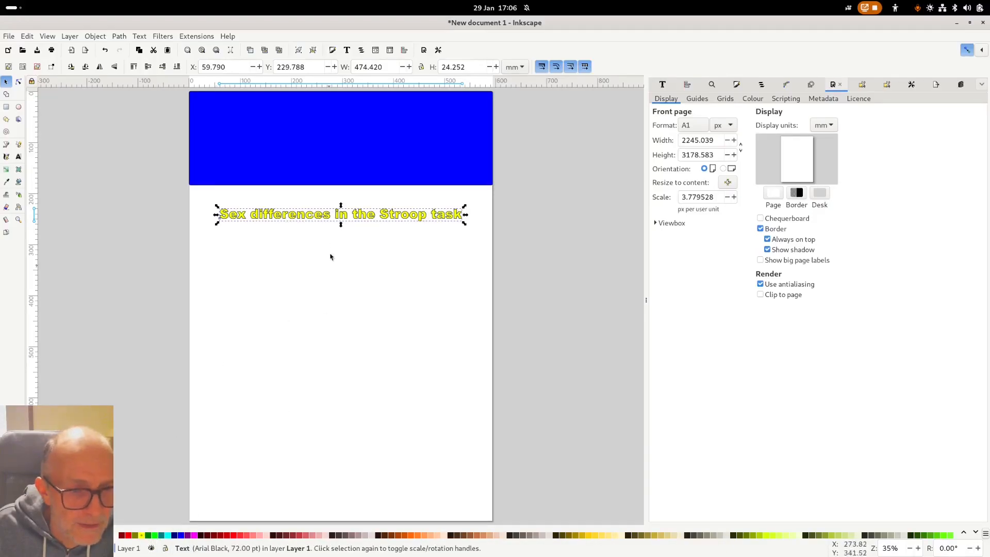
left_click_drag(336, 216, 327, 227)
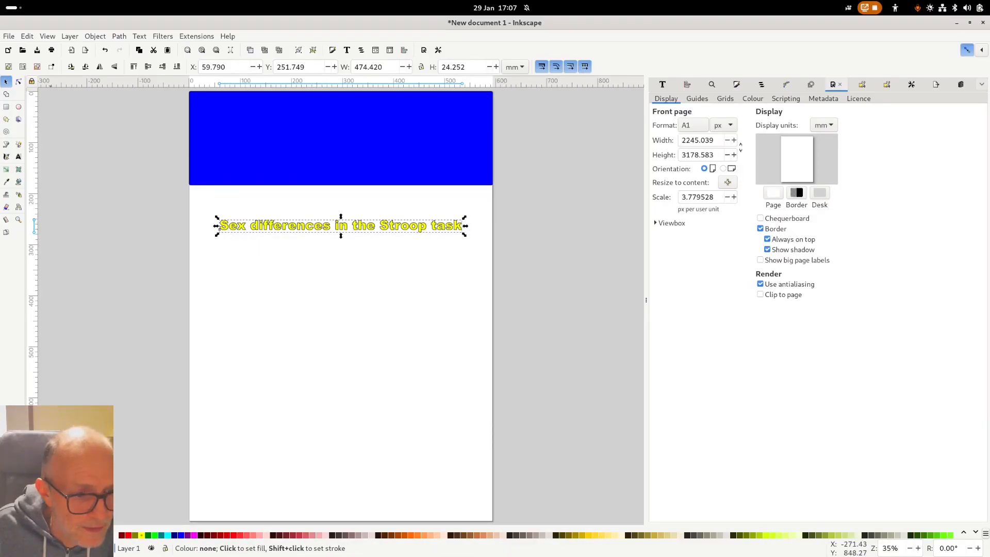
left_click(15, 534, "shift")
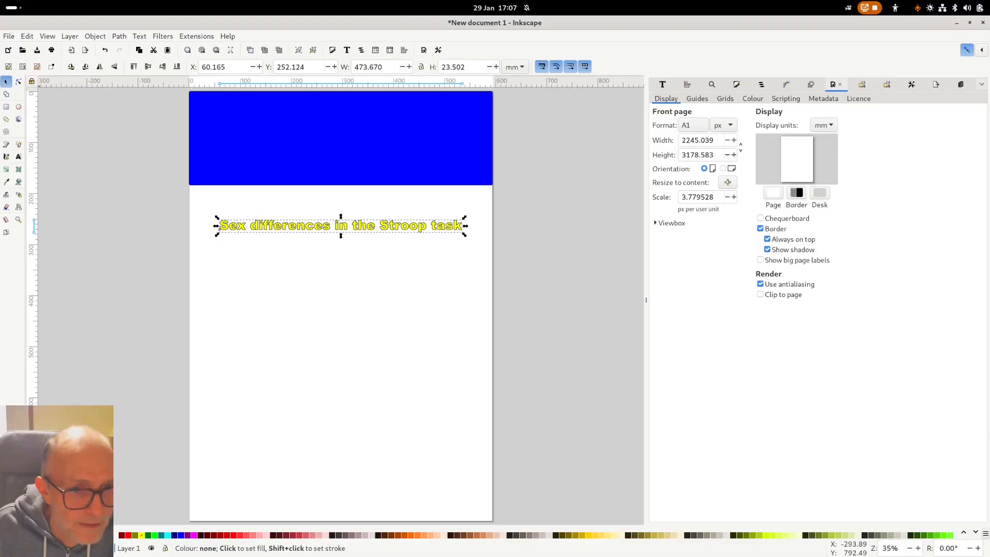
- Move the title into the blue header and scale it to about 553.952 mm wide (105.76 pt)
left_click_drag(336, 226, 322, 112)
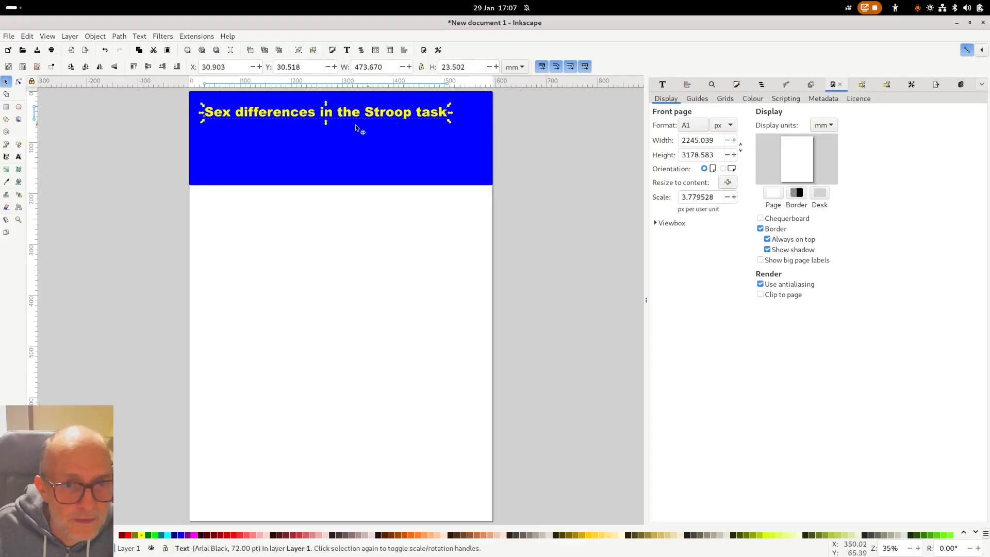
left_click_drag(325, 114, 319, 109)
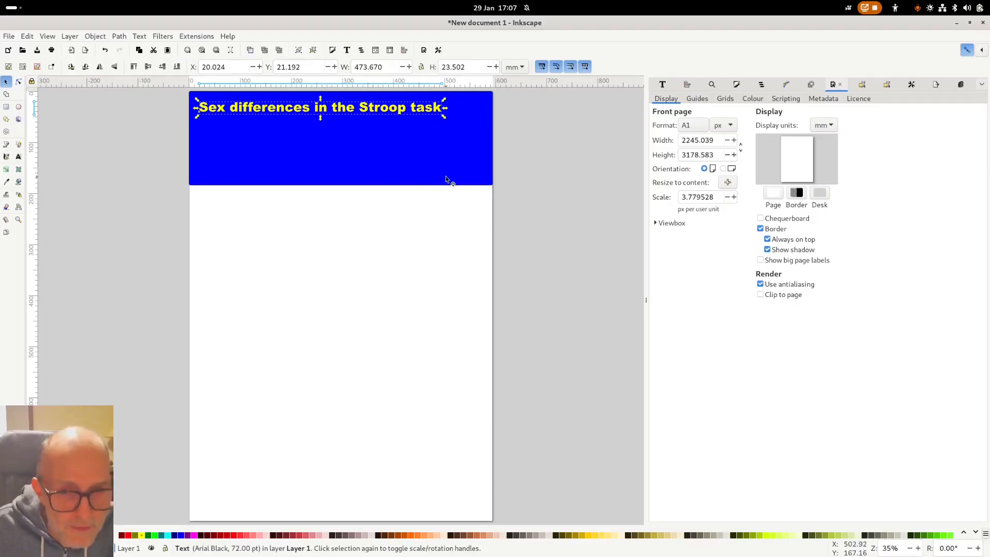
left_click_drag(443, 119, 489, 145)
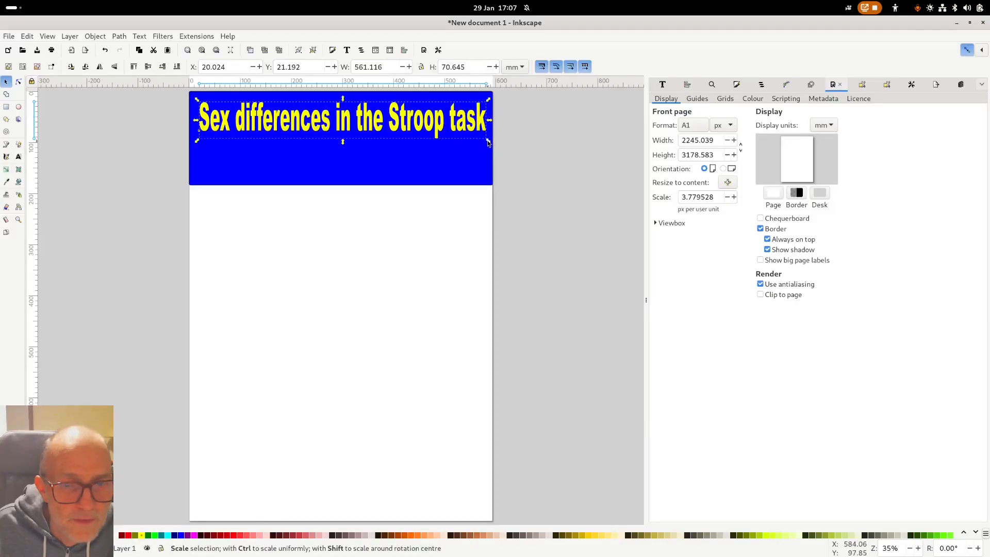
mouse_move(342, 142)
left_mouse_down()
mouse_move(344, 119)
mouse_move(345, 132)
left_mouse_up()
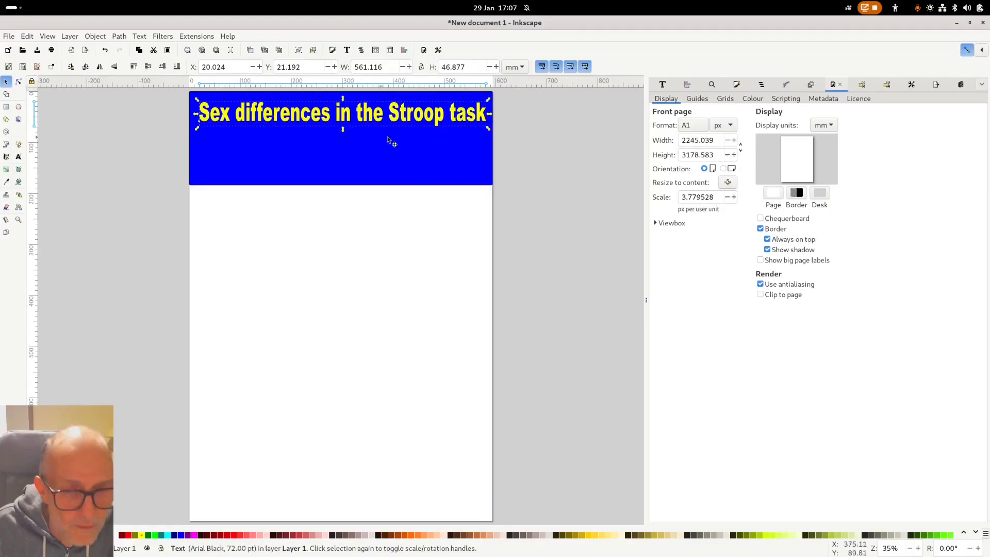
left_click_drag(488, 130, 484, 131)
left_click_drag(384, 120, 383, 117)
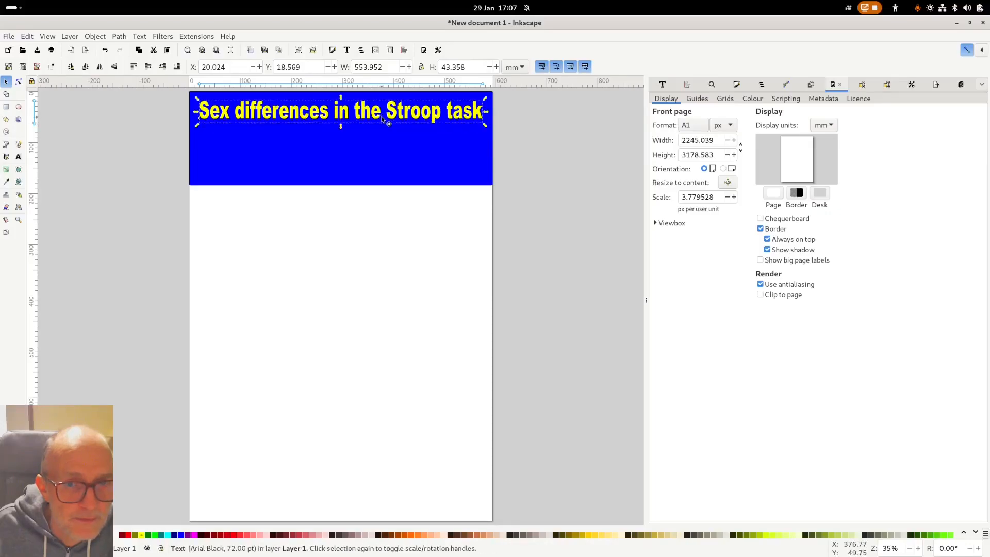
left_click_drag(485, 126, 487, 172)
left_click(302, 238)
left_click_drag(334, 112, 336, 113)
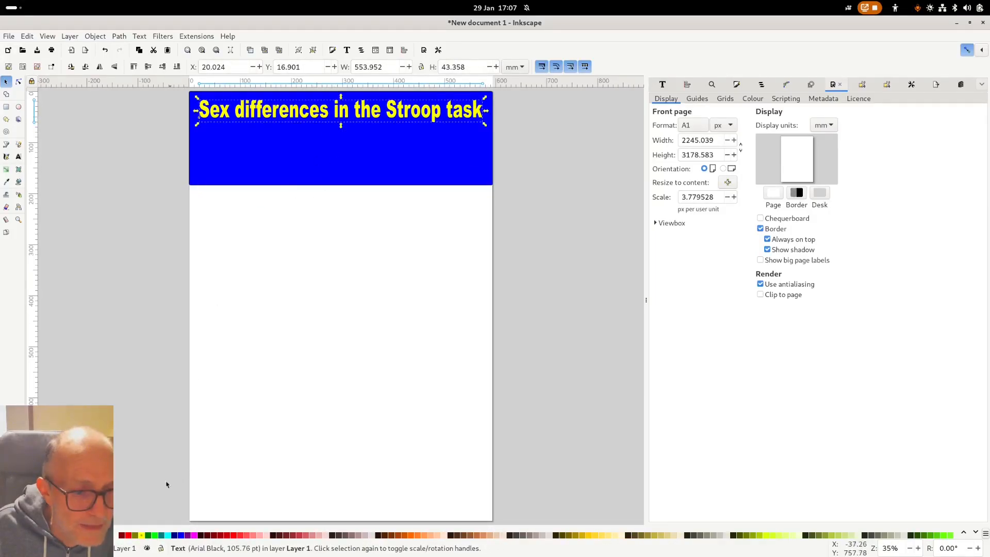
- Colour the title text white and reselect the title
left_click(119, 537)
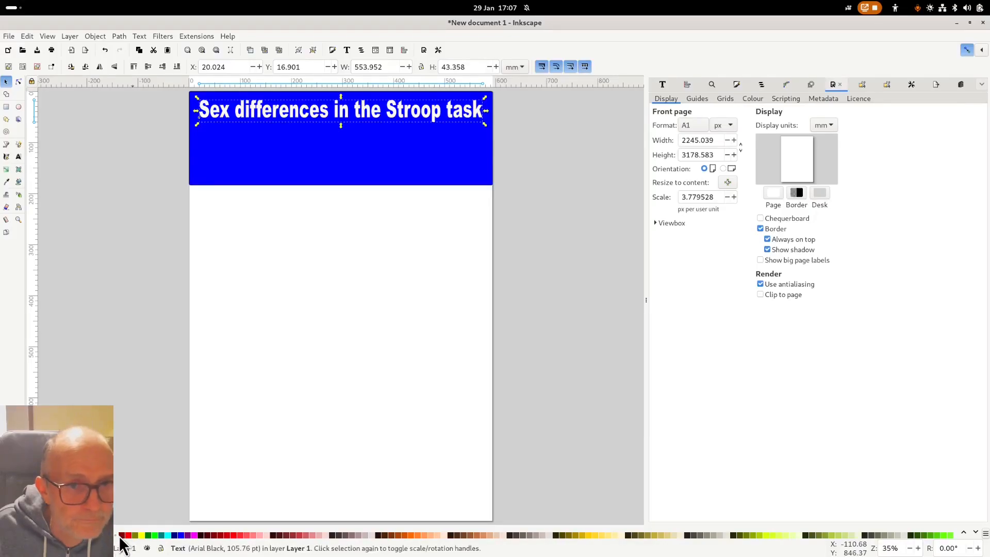
left_click(305, 323)
left_click(325, 178)
left_click(339, 121)
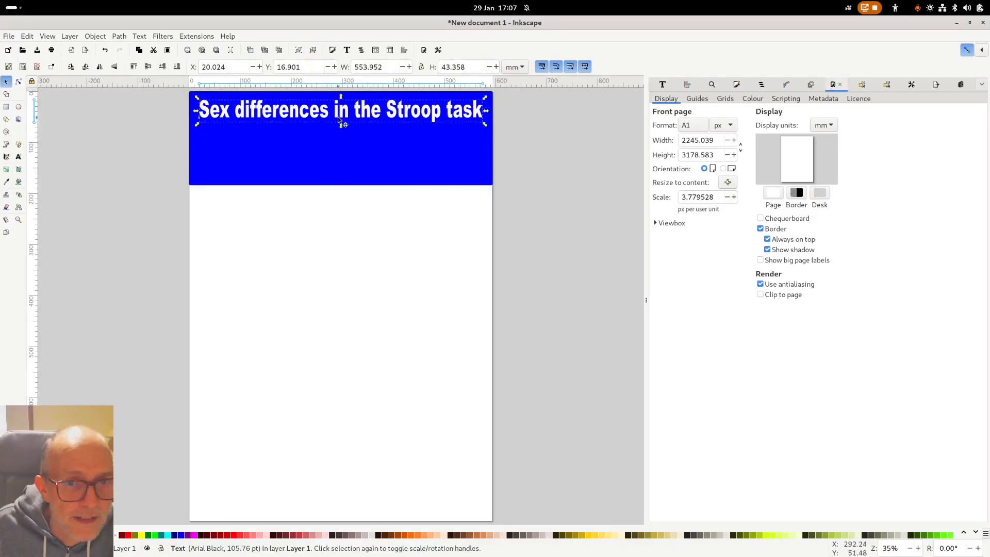
- Add a text line with the author's name beneath the title
left_click(18, 156)
left_click(216, 156)
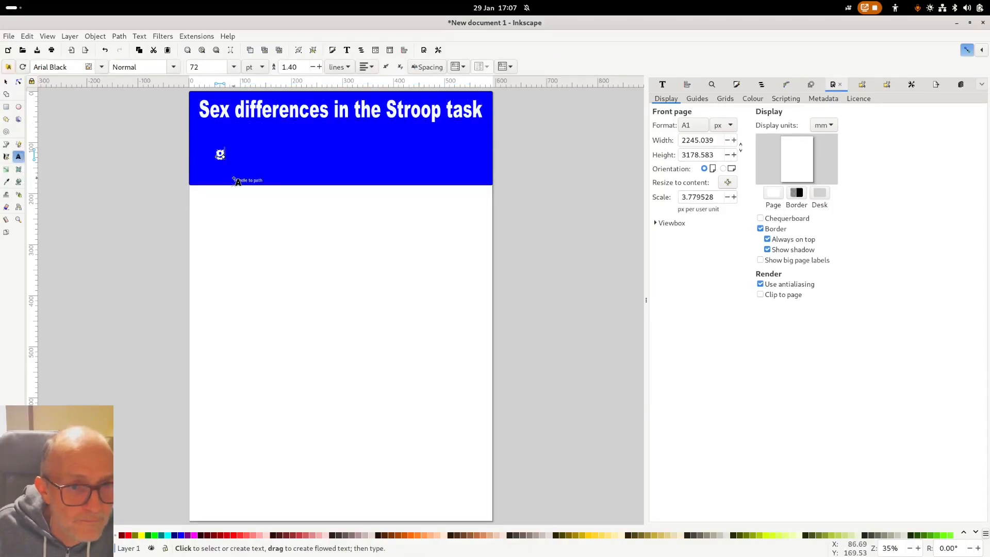
type("H")
key("BackSpace")
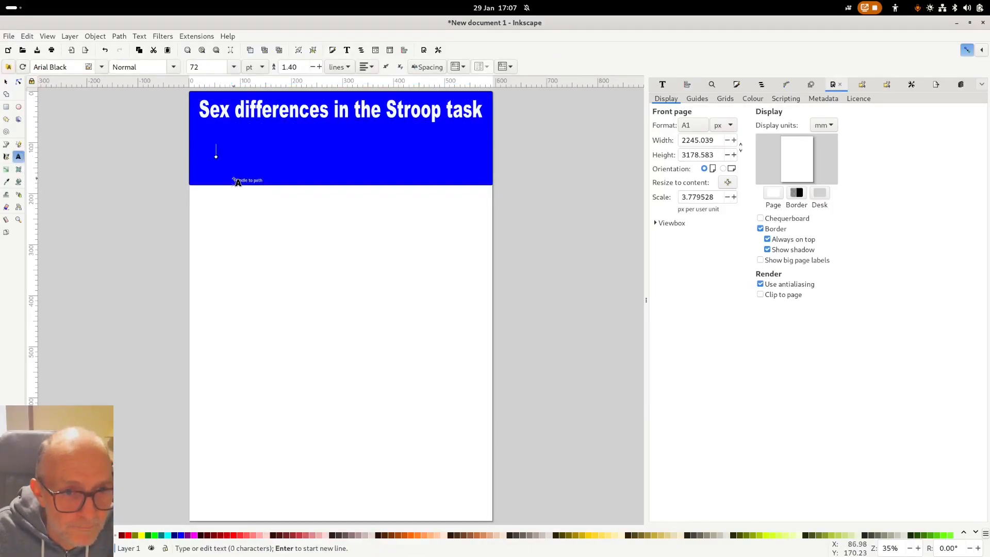
type("John S")
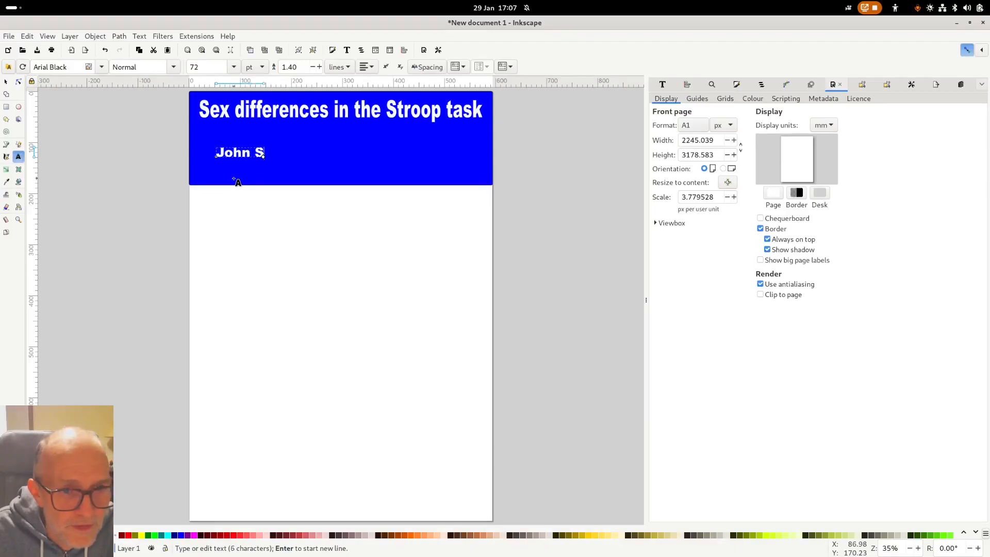
type("mith")
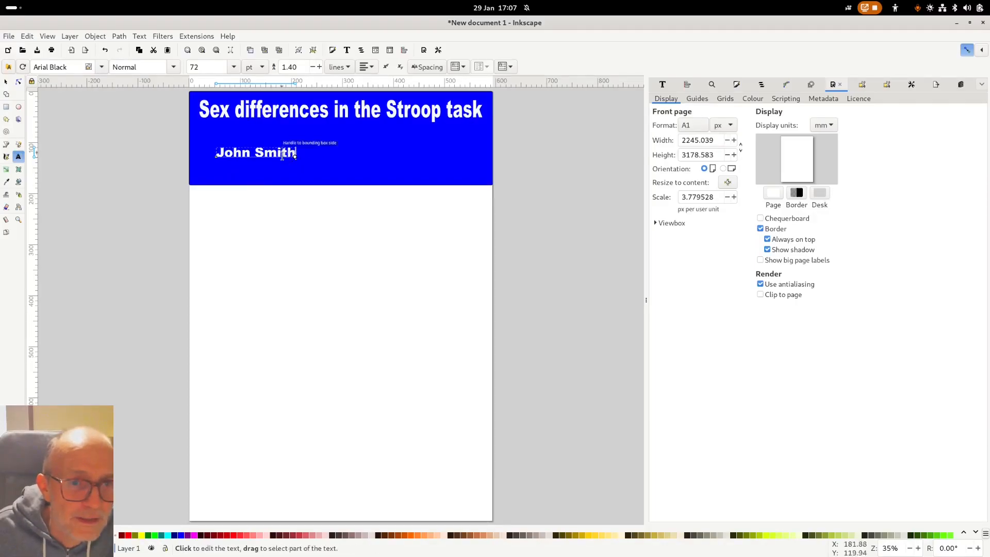
- Add a 'University of MyTown' text line below the author's name
left_click(292, 177)
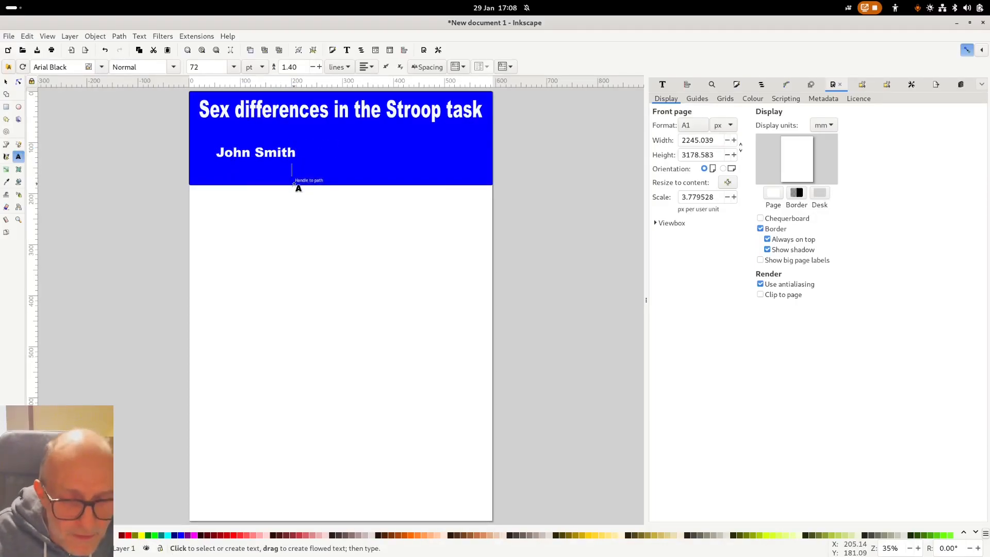
type("University")
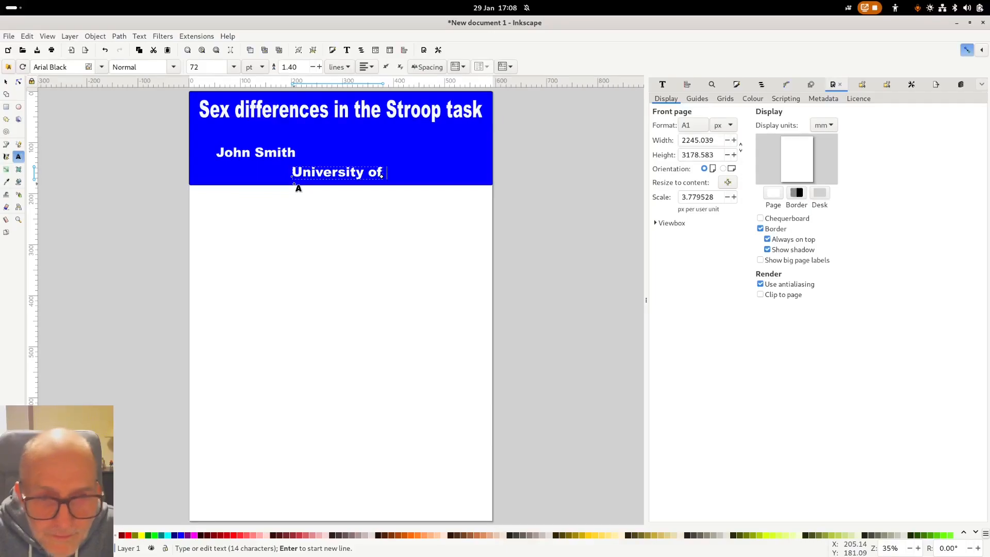
type("of MyTown")
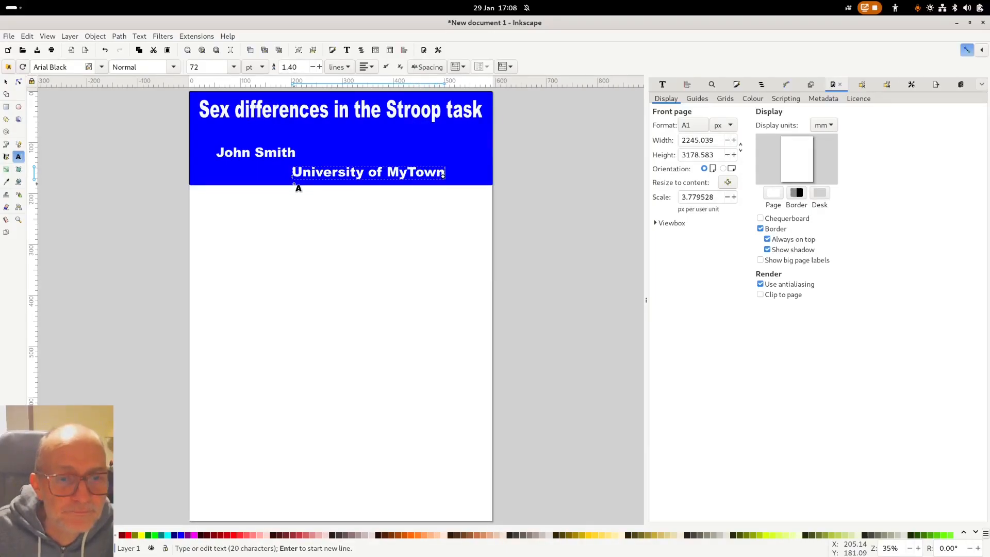
key("F1")
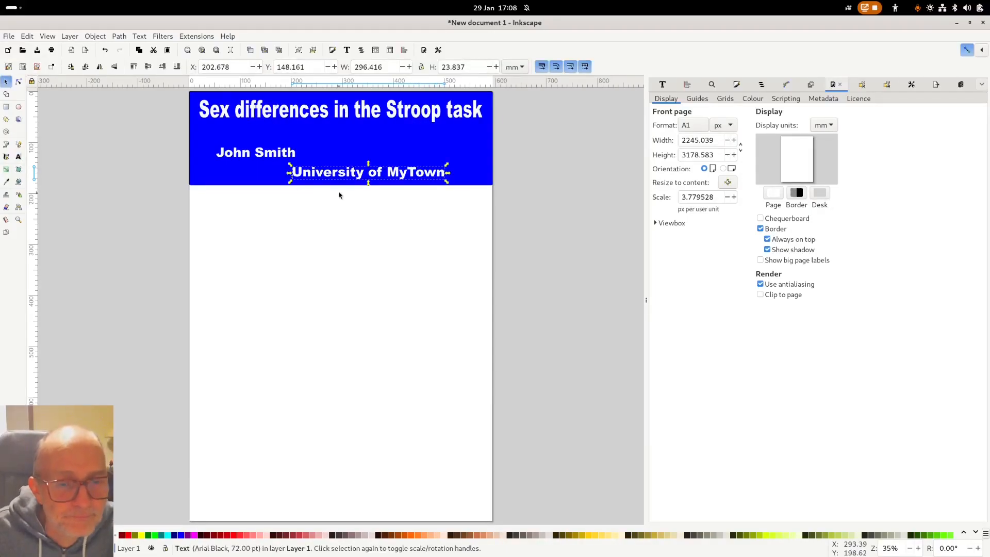
- Move the author's name left and University of MyTown right onto one row
left_click(340, 214)
left_click_drag(282, 154, 270, 175)
left_click_drag(342, 176, 375, 177)
left_click_drag(252, 178, 261, 175)
left_click(292, 246)
left_click_drag(406, 184, 402, 184)
left_click(402, 188)
- Nudge the author's name, select both texts, and open Align and Distribute
mouse_move(268, 176)
left_mouse_down()
mouse_move(269, 161)
mouse_move(267, 174)
left_mouse_up()
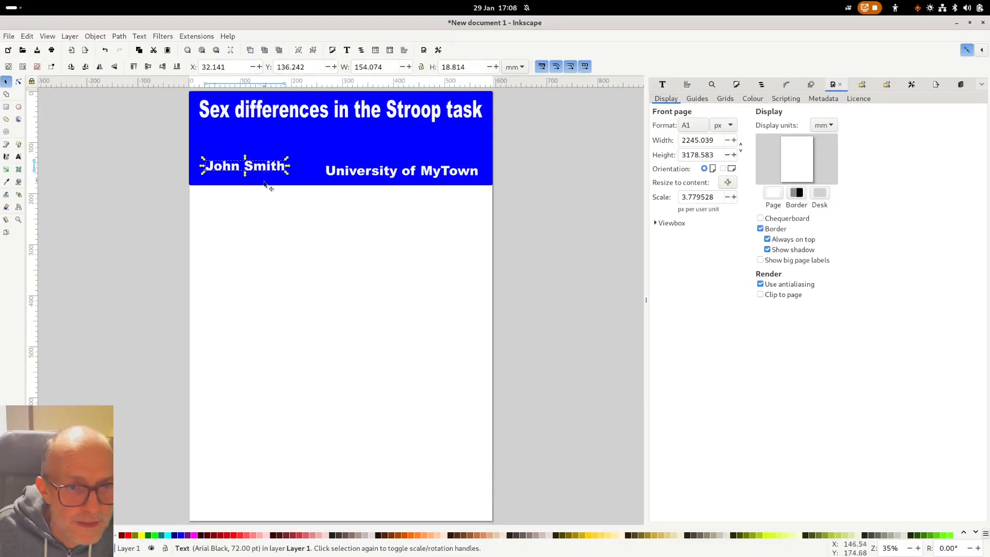
left_click(365, 173, "shift")
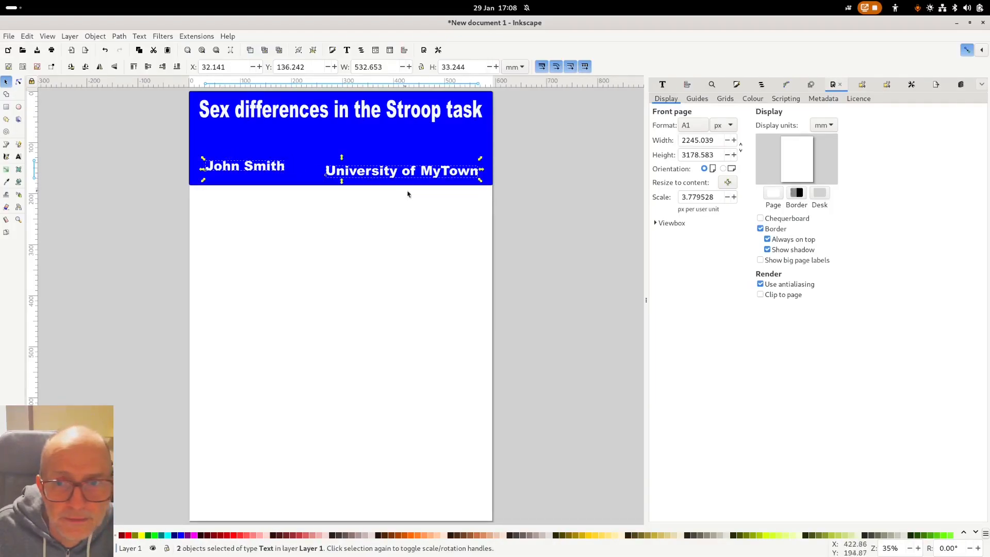
left_click(687, 84)
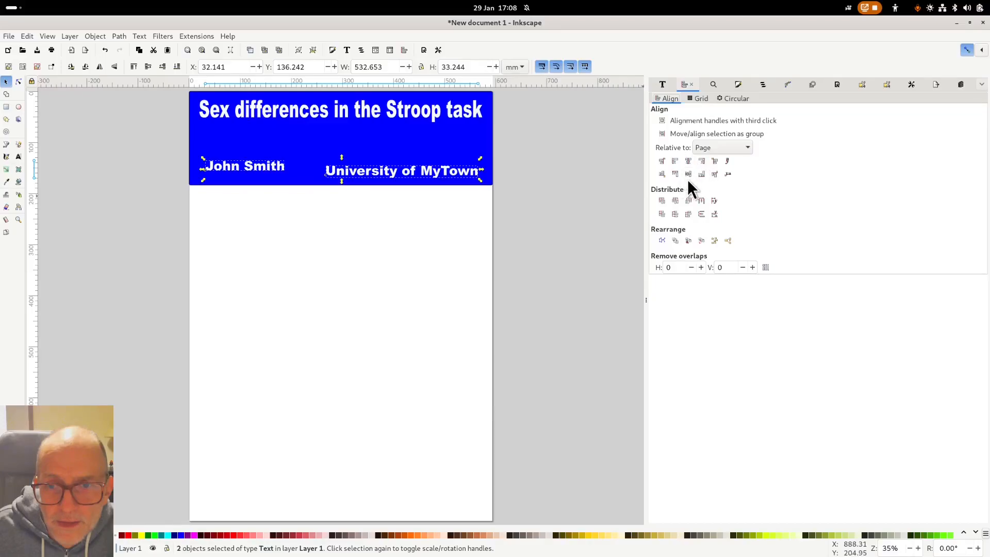
- Try aligning both texts relative to the page, then undo it
left_click(728, 174)
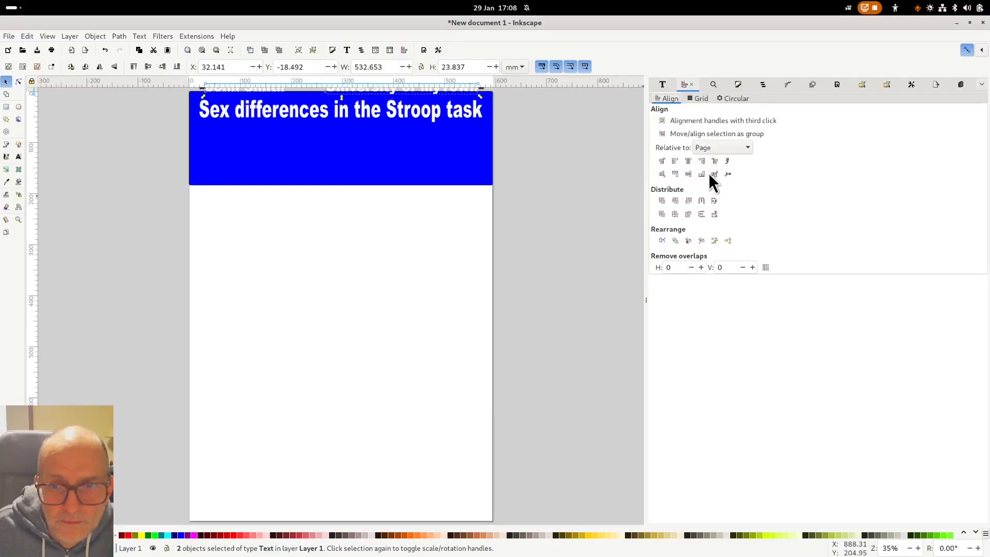
left_click(712, 148)
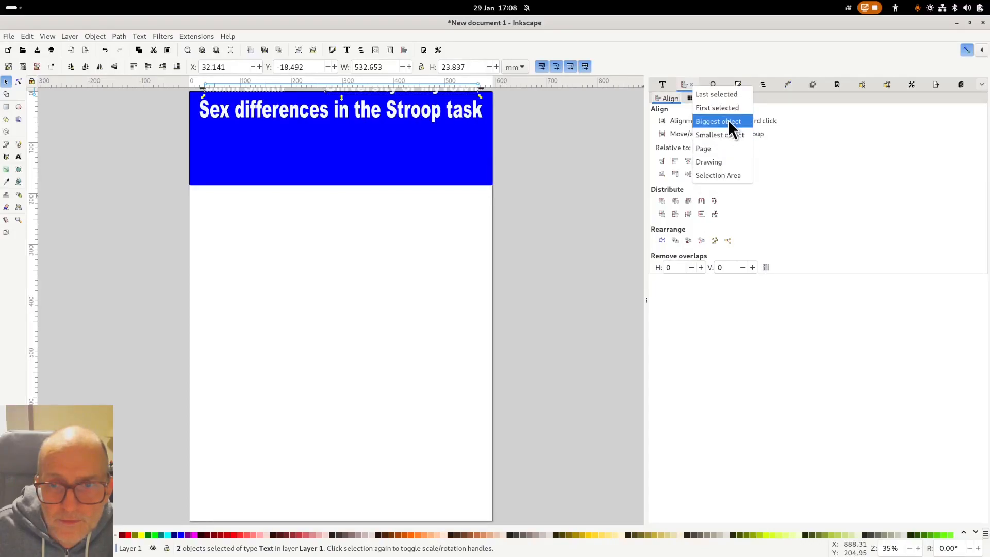
left_click(732, 148)
key("ctrl+z")
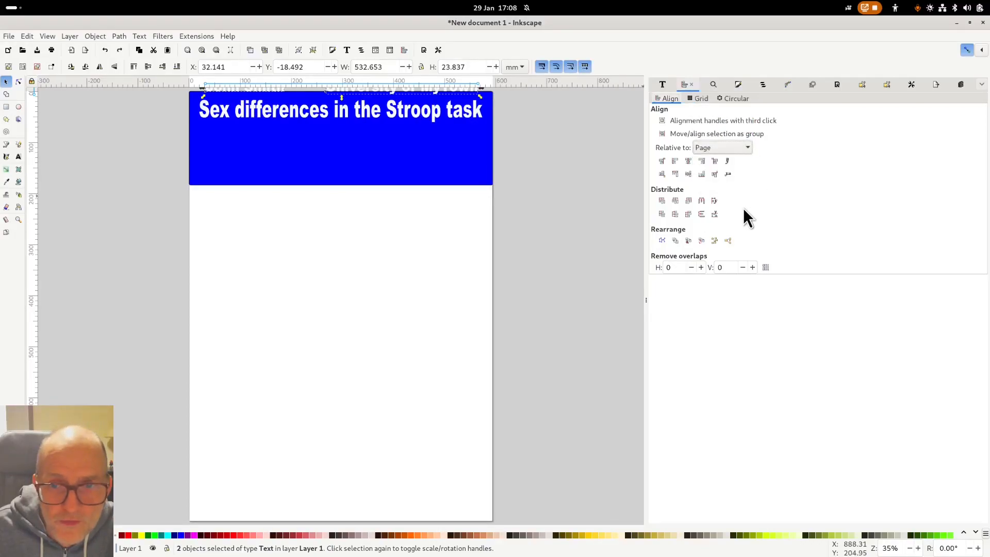
key("ctrl+z")
- Align both texts on a shared baseline relative to the selection area and move them beneath the title
left_click(745, 150)
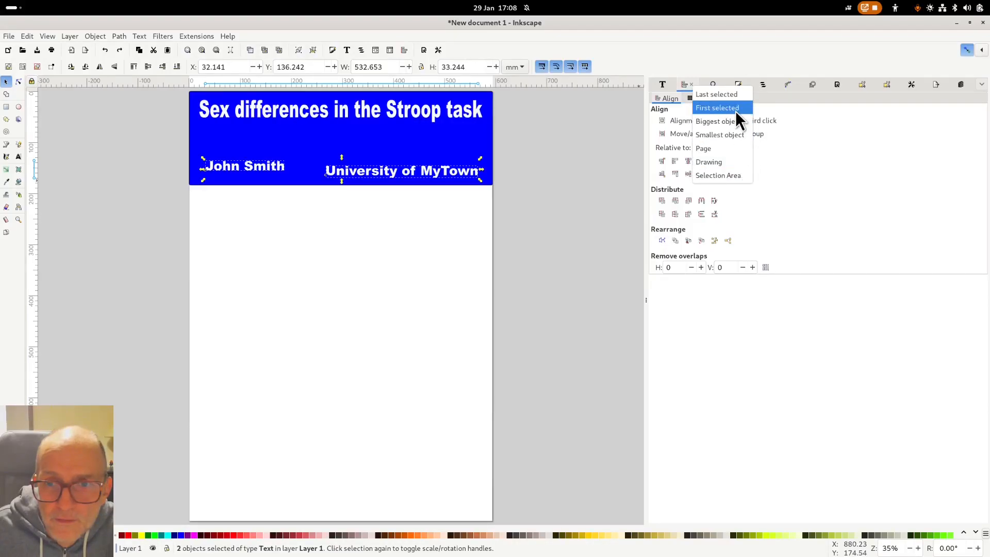
left_click(729, 174)
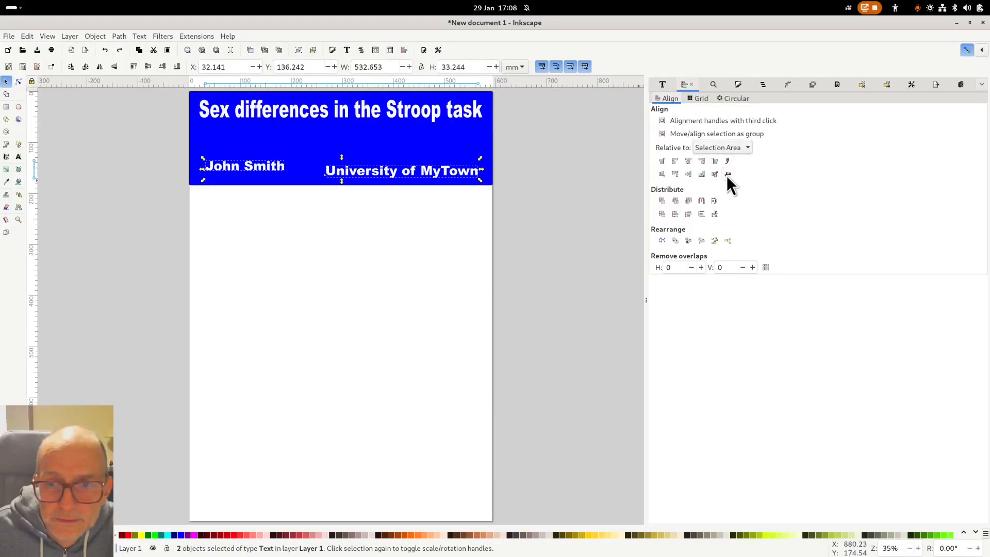
left_click(727, 175)
left_click_drag(399, 161, 409, 143)
- Select the blue header rectangle
left_click(561, 195)
left_click(409, 181)
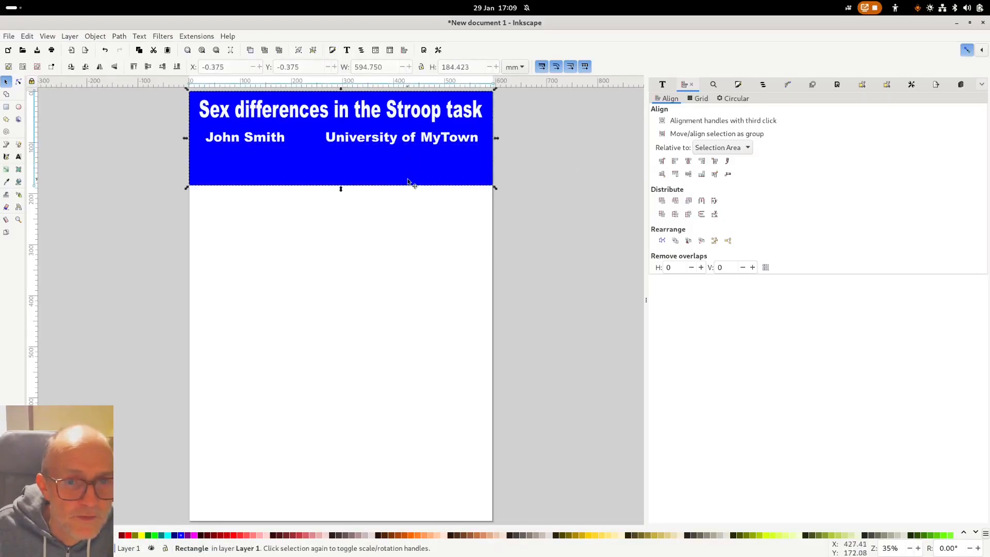
left_click(469, 196)
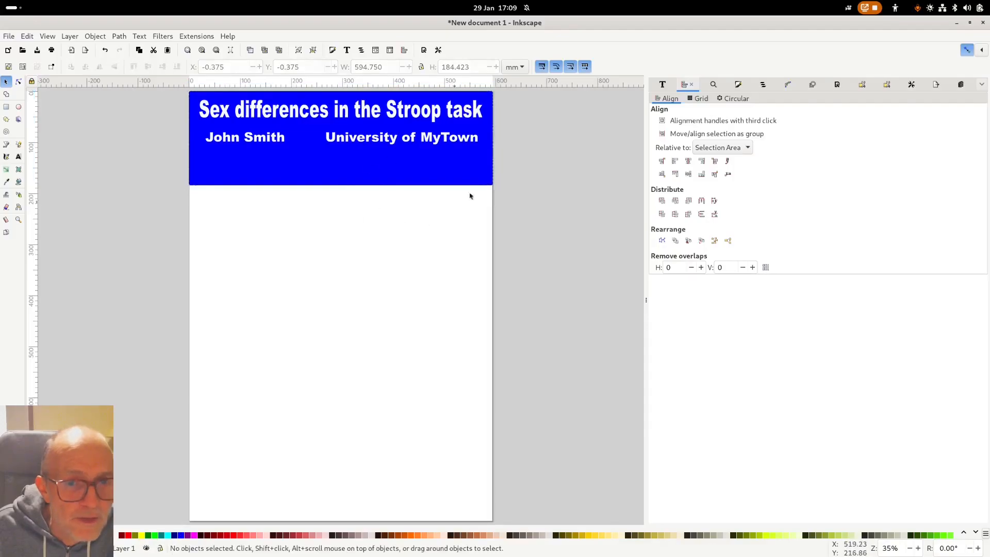
left_click(410, 181)
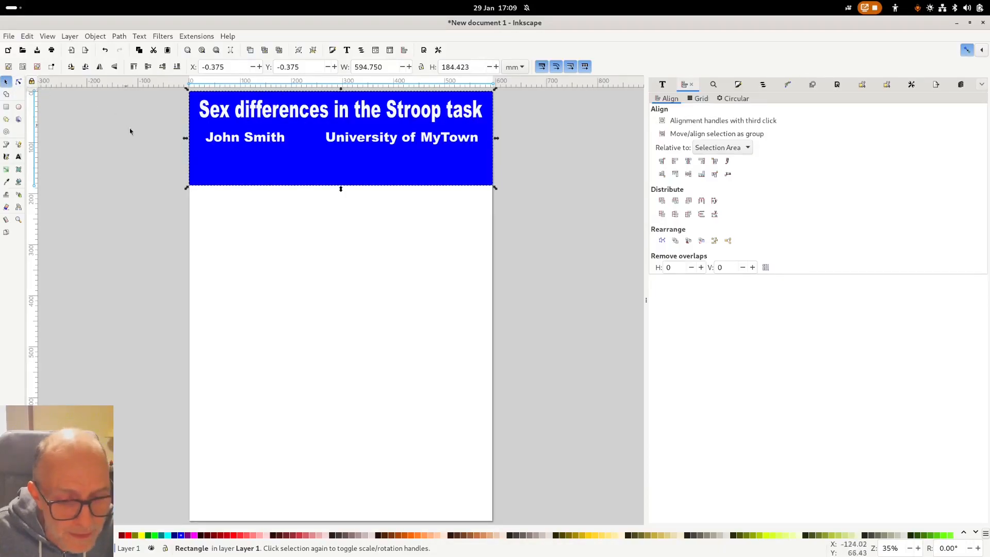
- Convert the blue header rectangle into an editable path
key("n")
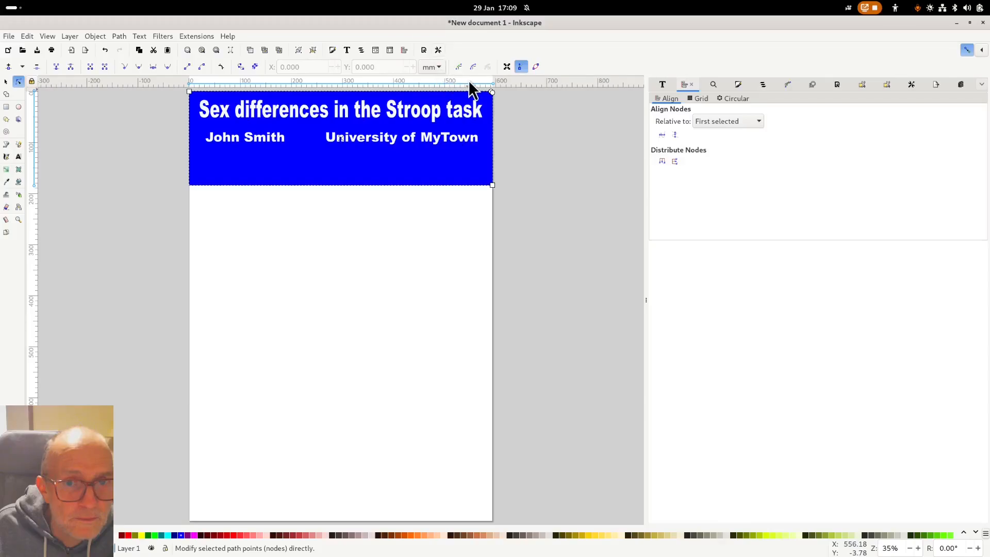
left_click(119, 35)
left_click(125, 48)
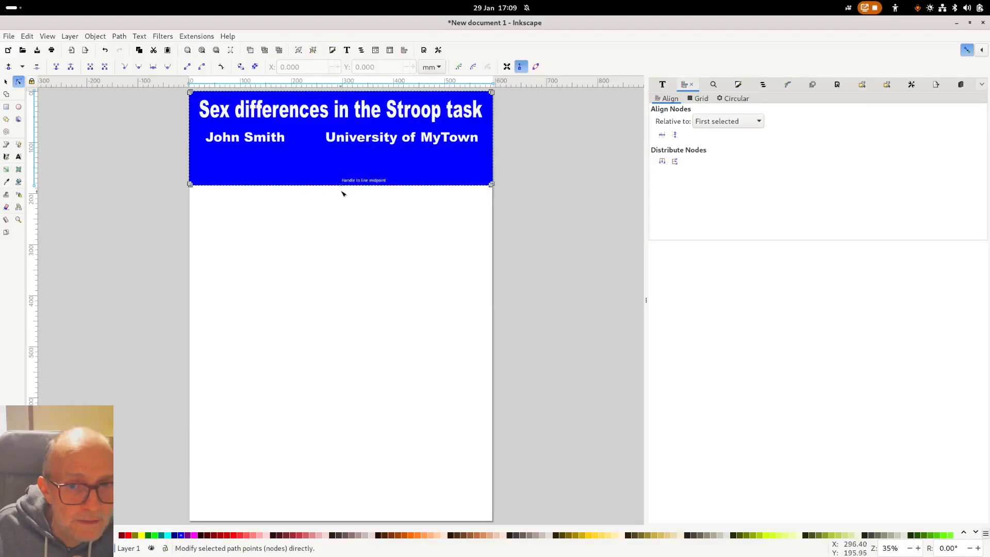
- Bend the header's bottom edge into an arc curving upward in the middle
left_click_drag(324, 185, 335, 172)
left_click(426, 221)
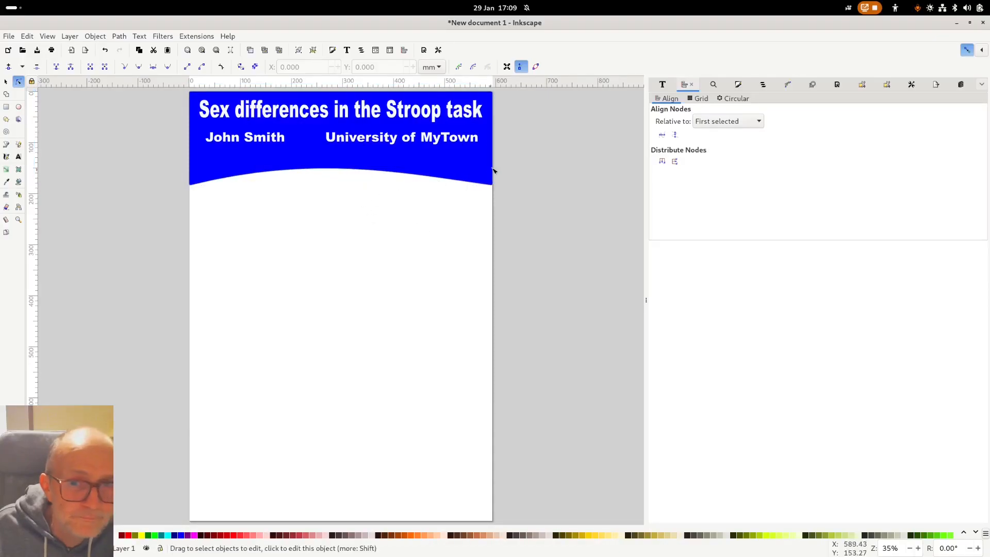
left_click(7, 81)
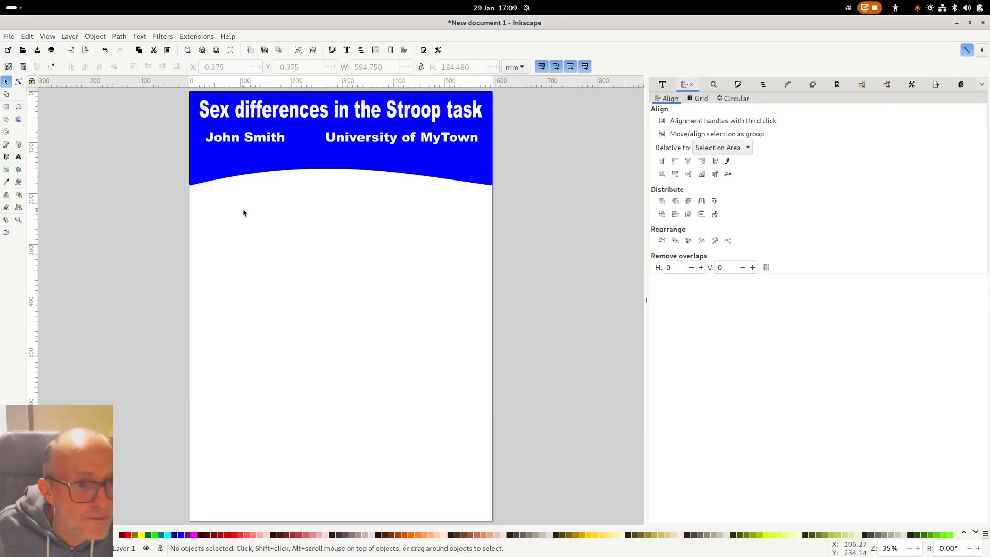
left_click(18, 157)
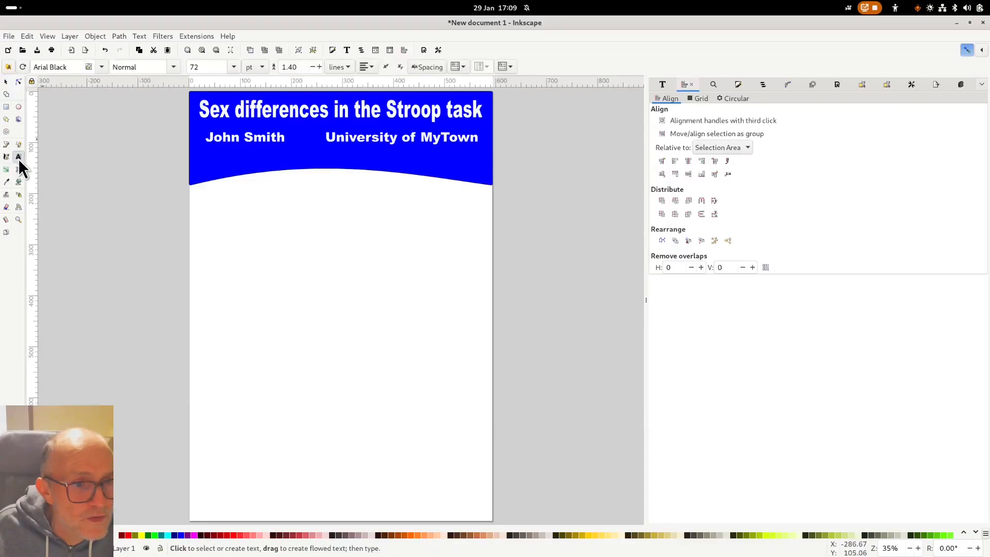
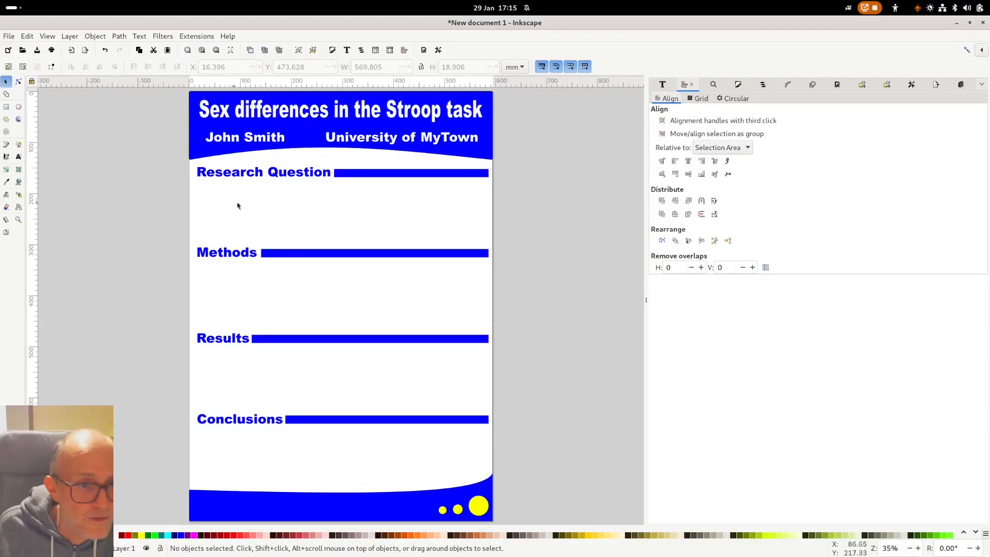
- Type 'Are women doing better in the Stroop' as new text below the Research Question heading
left_click(270, 177)
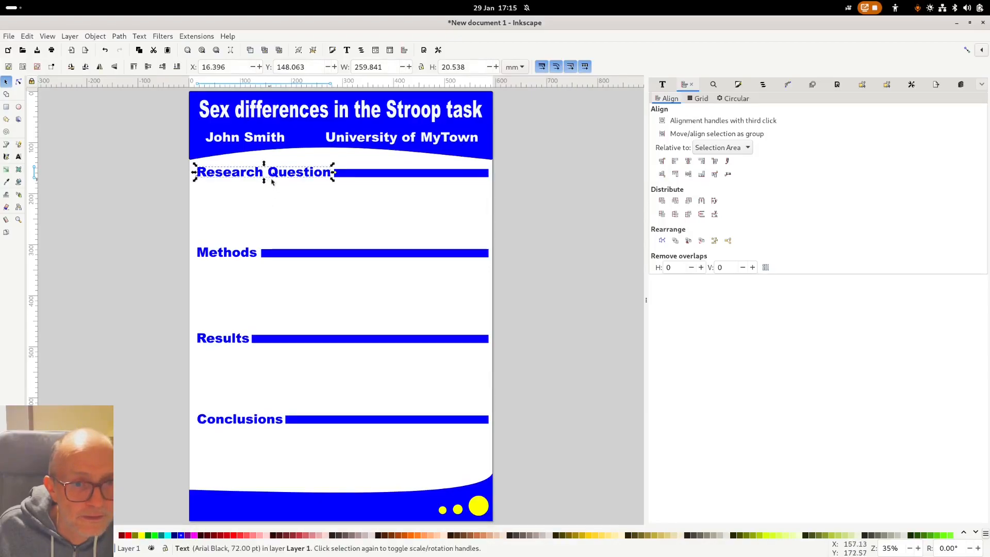
left_click(189, 210)
left_click(18, 156)
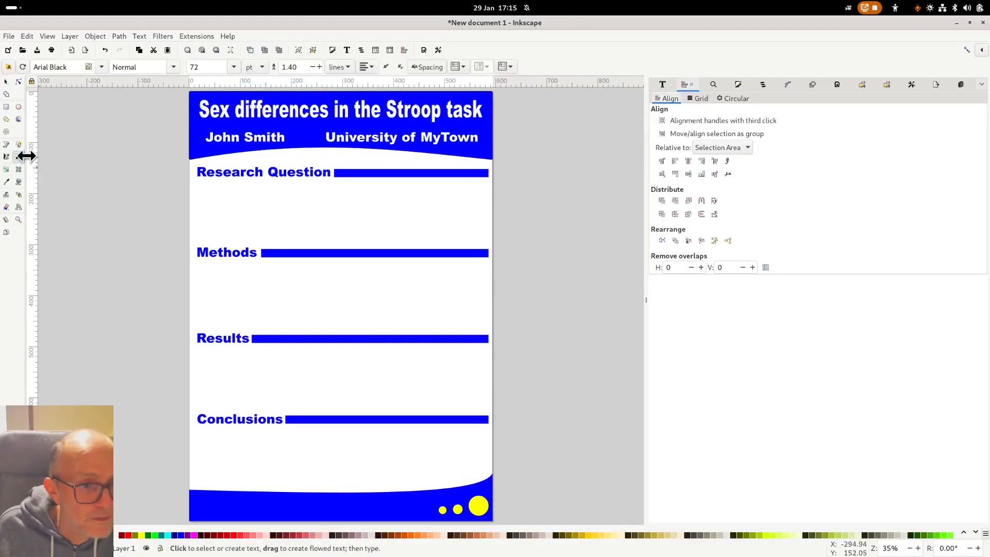
left_click(226, 202)
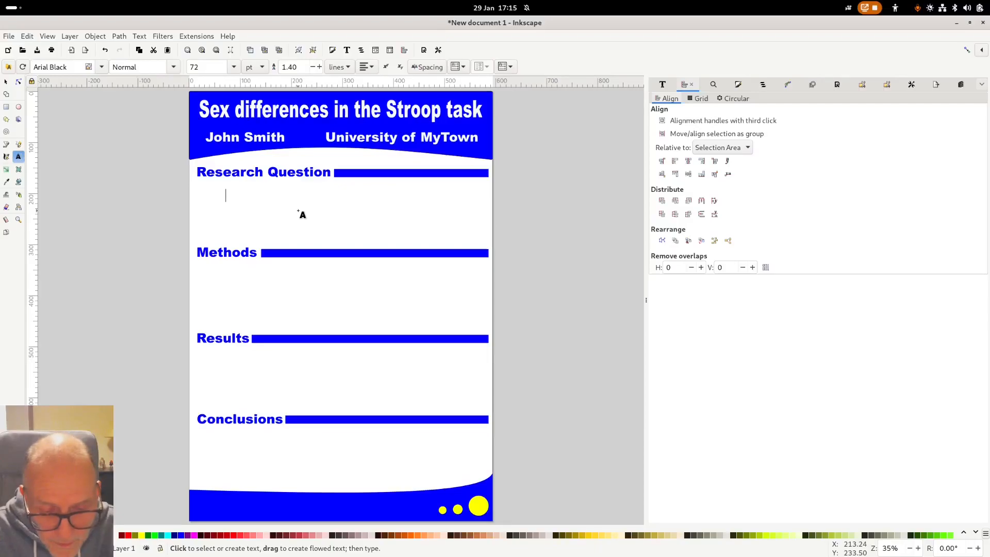
type("Are")
key("BackSpace")
key("BackSpace")
key("BackSpace")
key("BackSpace")
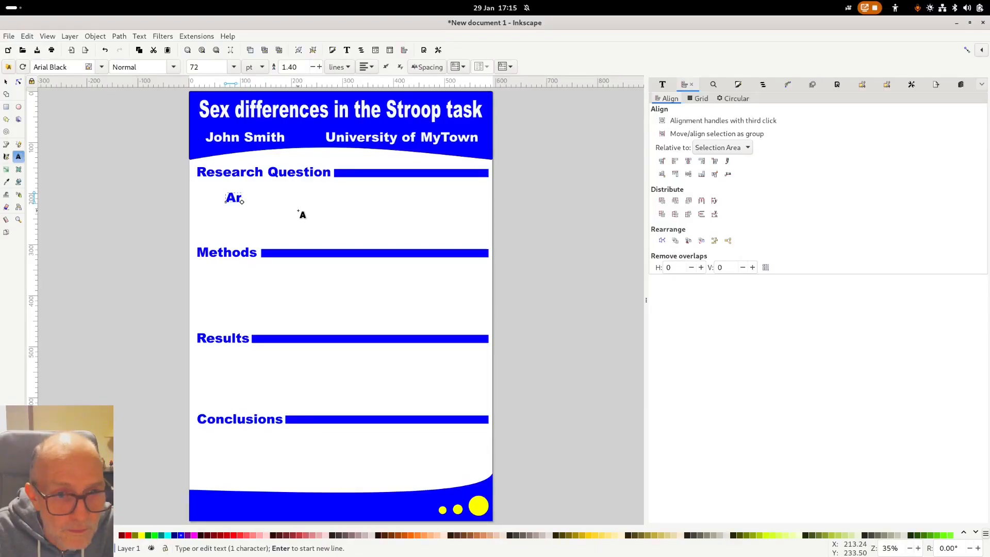
type("Are womne")
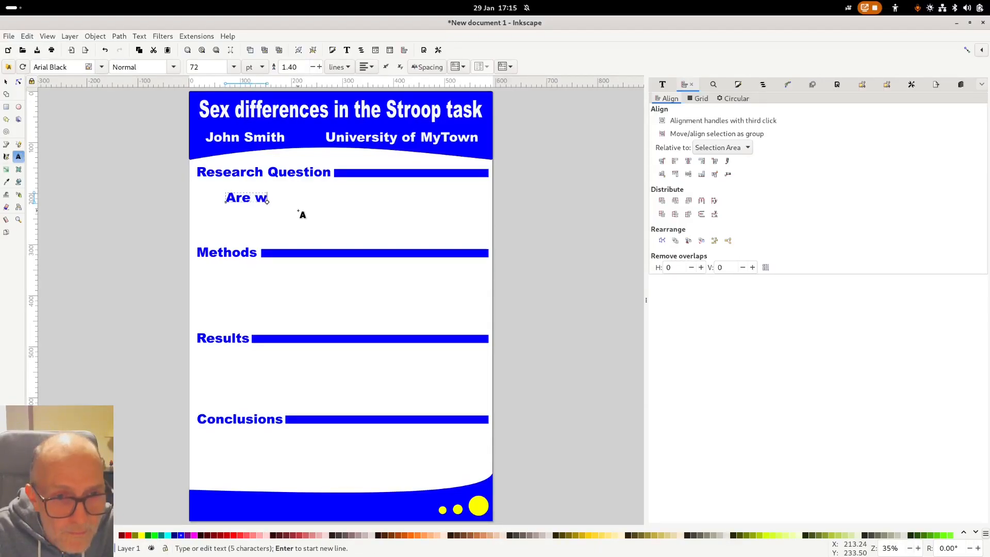
key("BackSpace")
key("BackSpace")
type("en ")
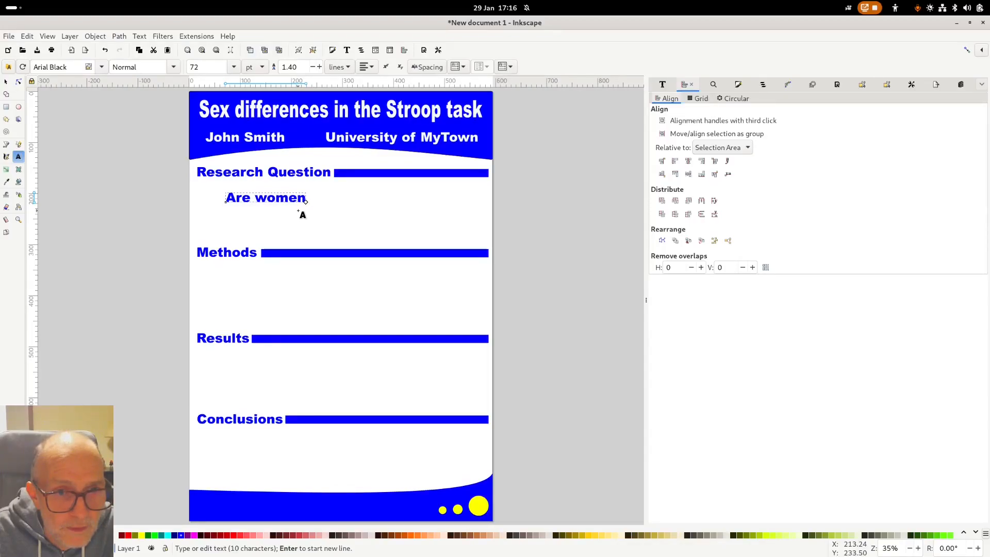
type("doing better ")
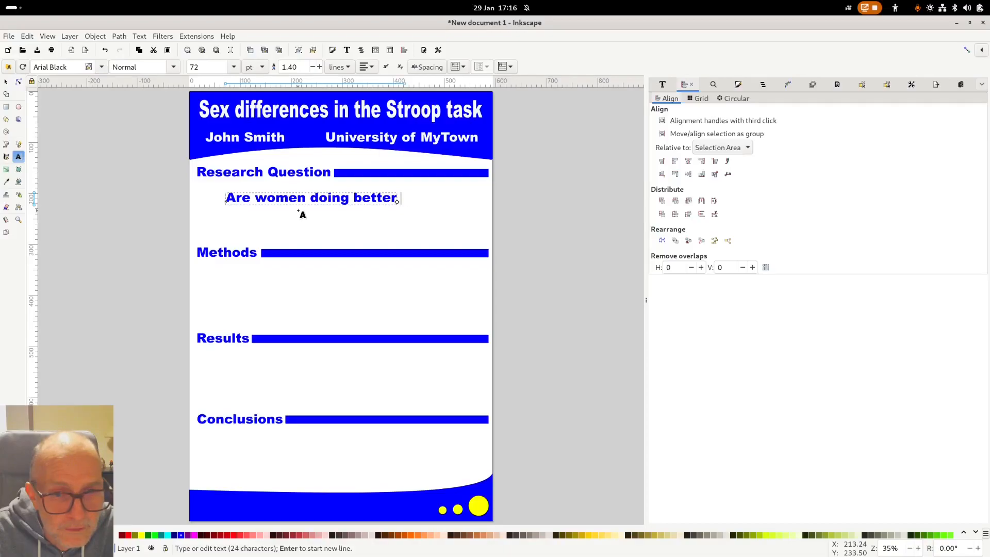
type("inthe")
key("BackSpace")
key("BackSpace")
type("th")
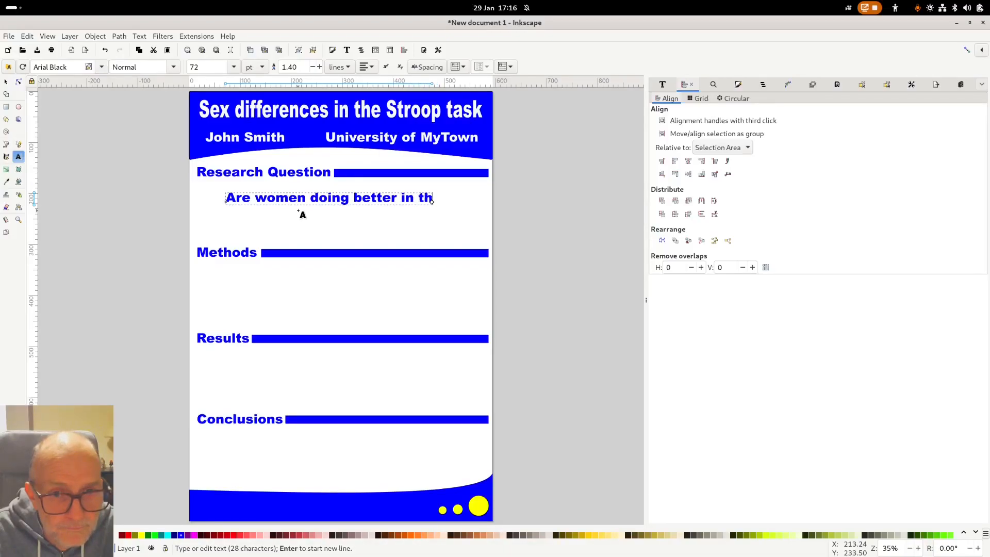
type("e Str")
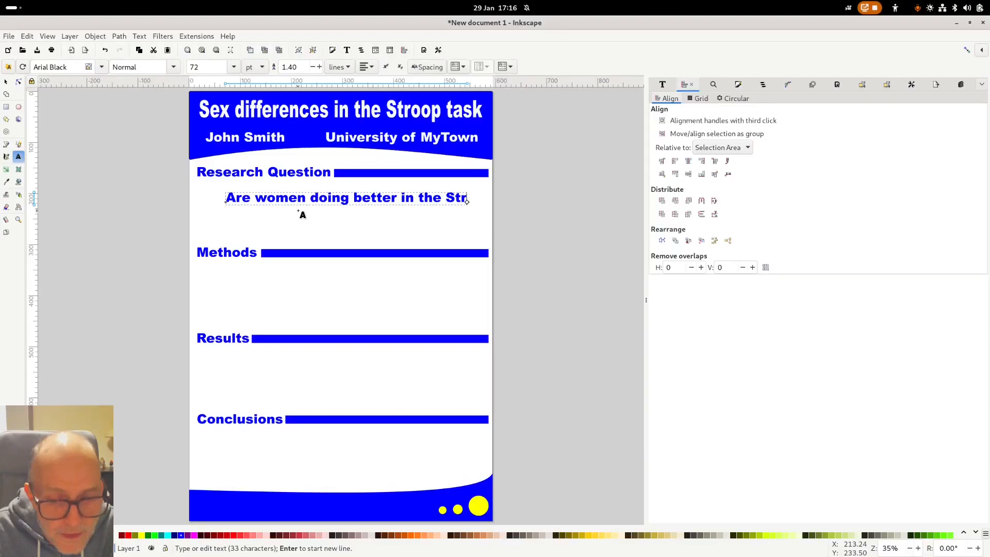
type("iop")
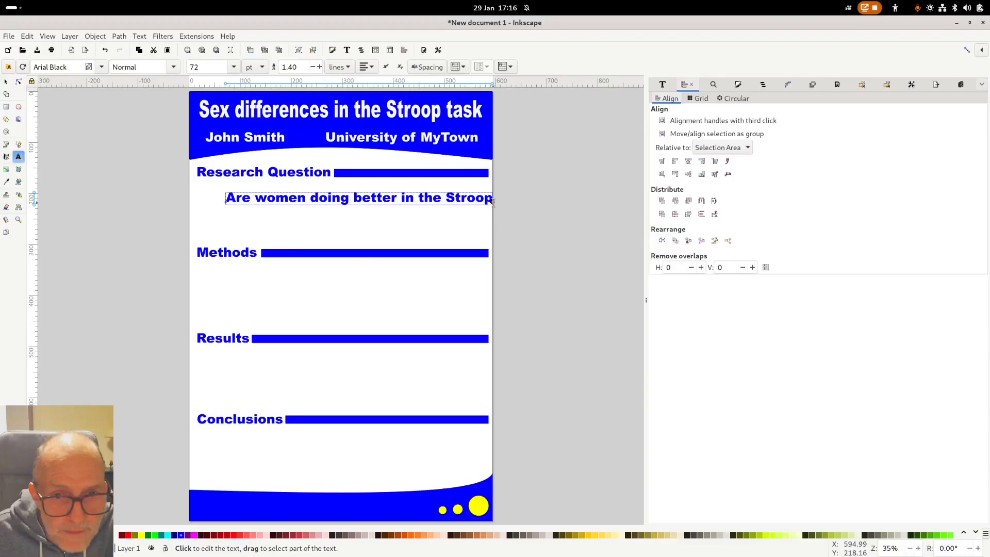
- Wrap the question text, set it to 40 pt, and move it up under the heading
left_click_drag(493, 202, 408, 201)
triple_click(267, 200)
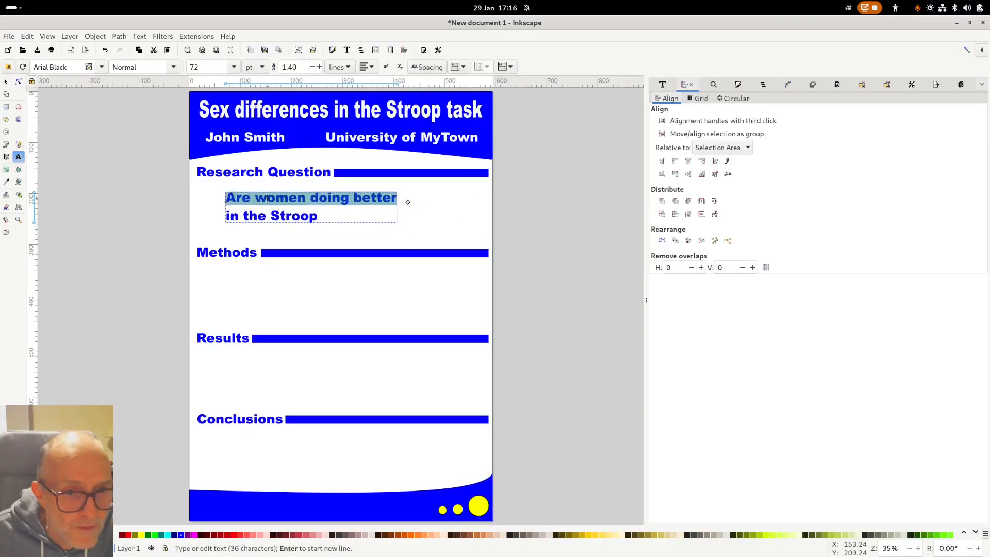
left_click(234, 67)
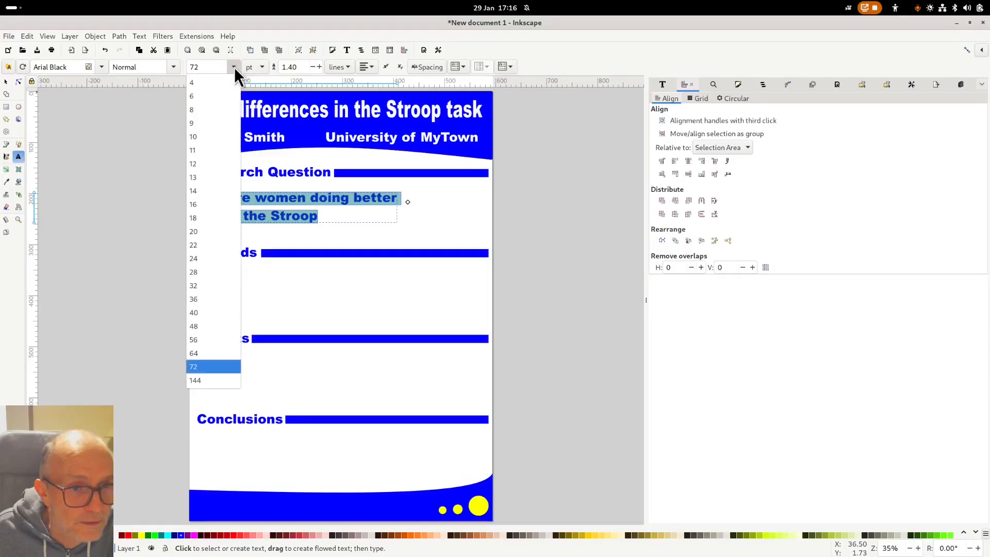
left_click(219, 325)
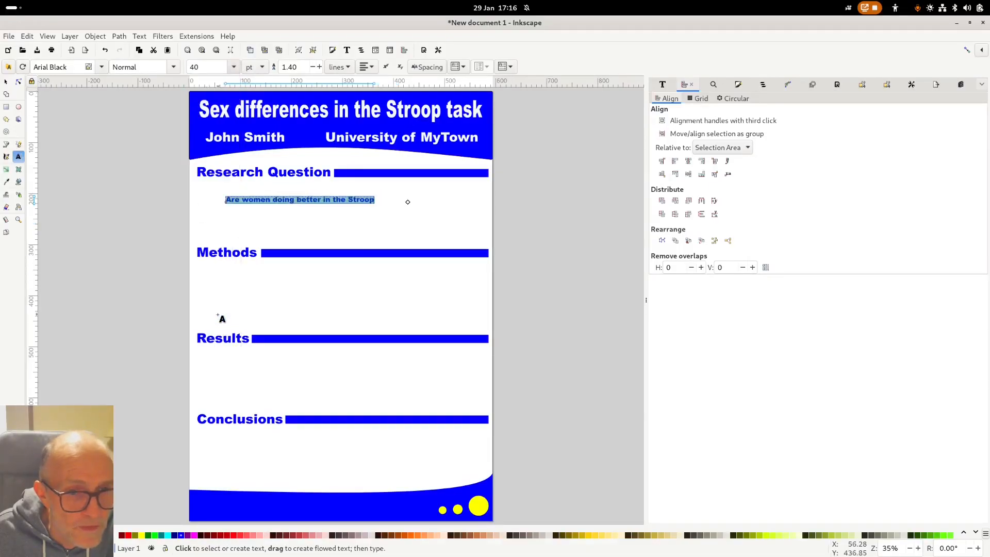
key("F1")
left_click(271, 242)
left_click_drag(304, 198, 311, 191)
left_click(372, 223)
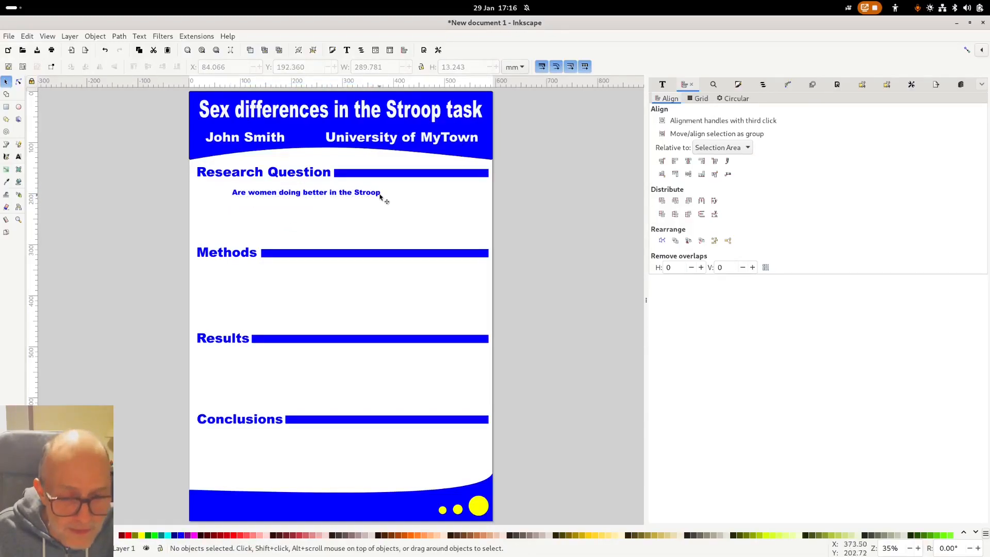
- End the Stroop question with a question mark instead of a period
key("t")
left_click(370, 192)
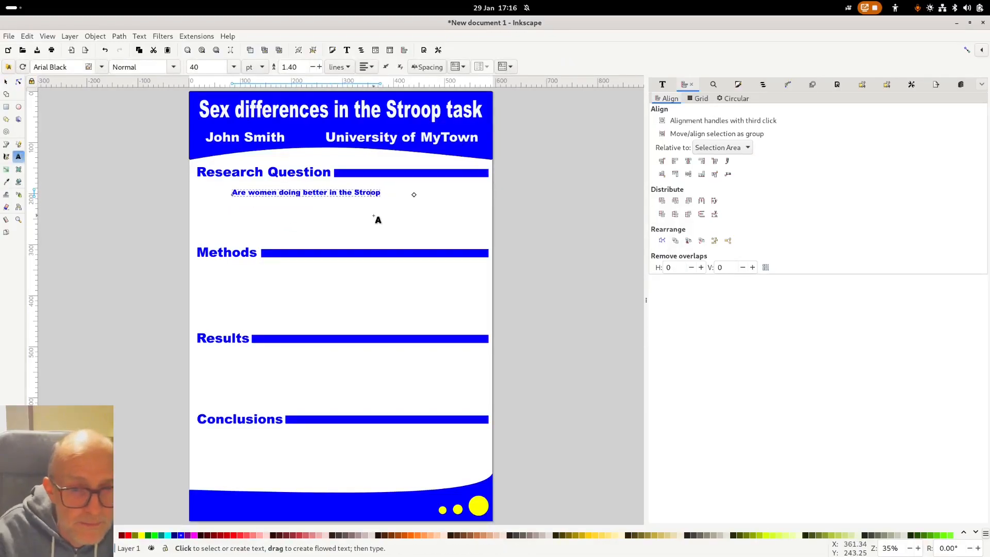
type(".")
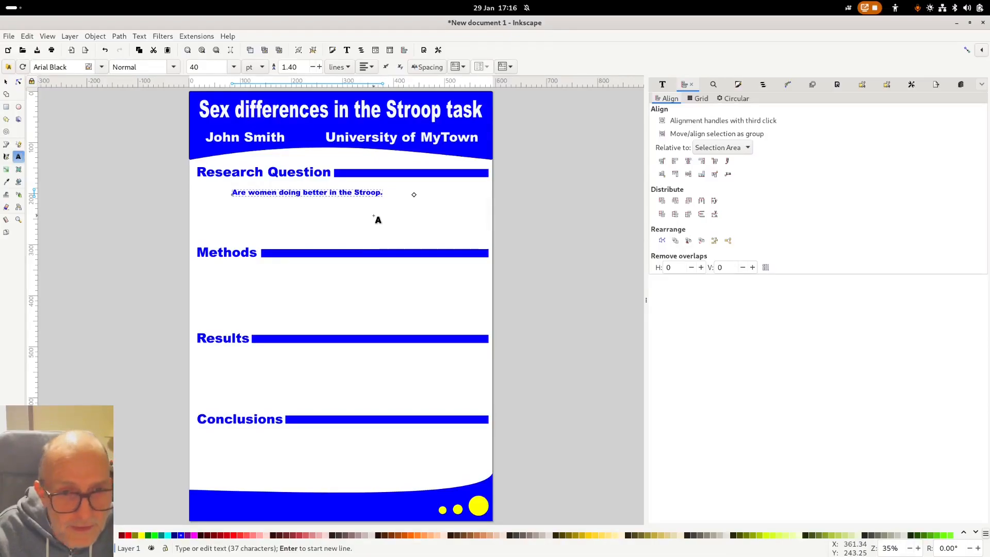
key("ctrl+a")
key("F1")
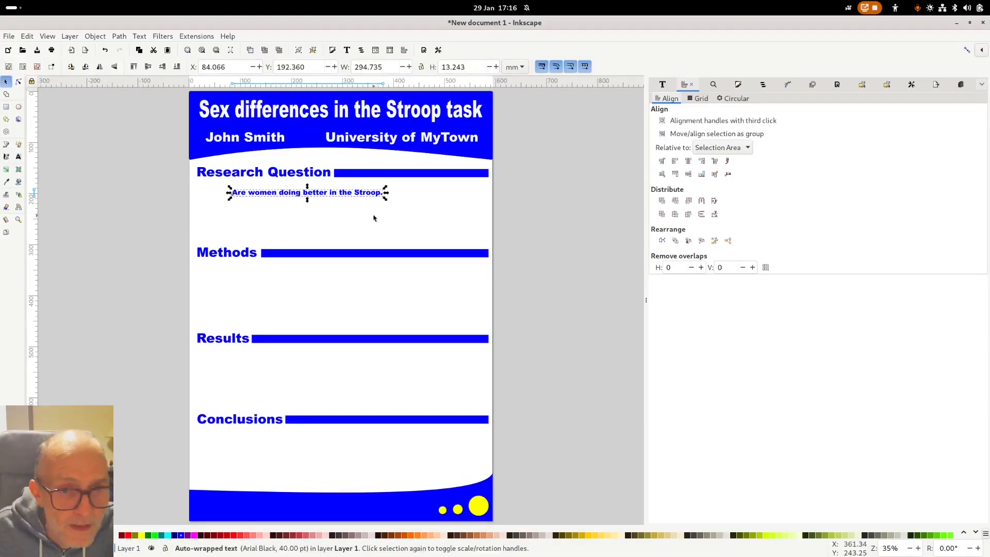
left_click(373, 197)
double_click(374, 191)
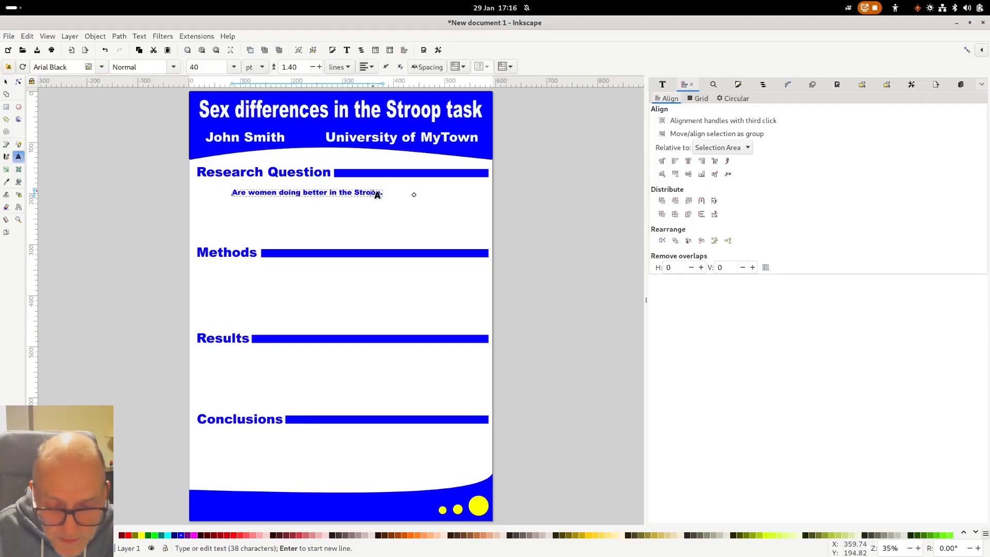
key("End")
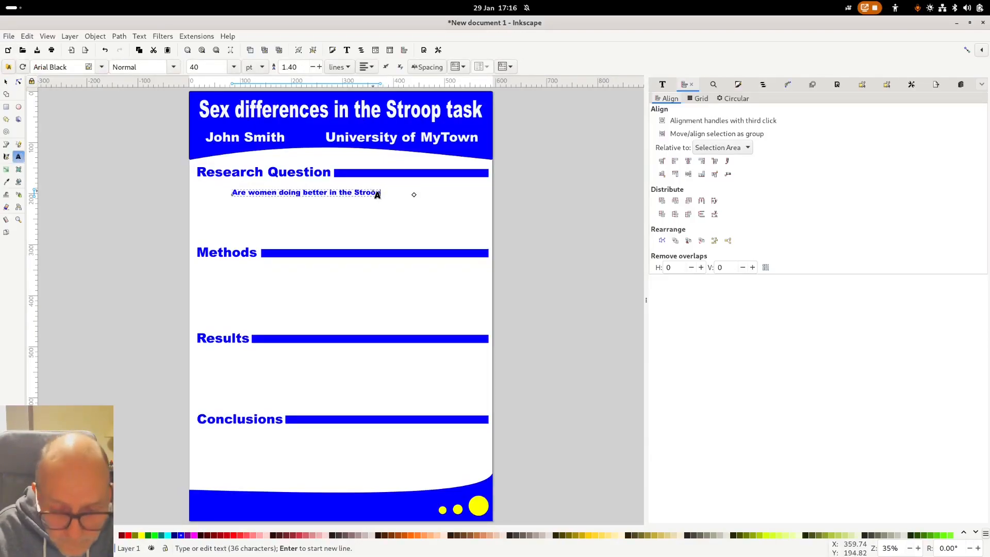
type("?")
key("F1")
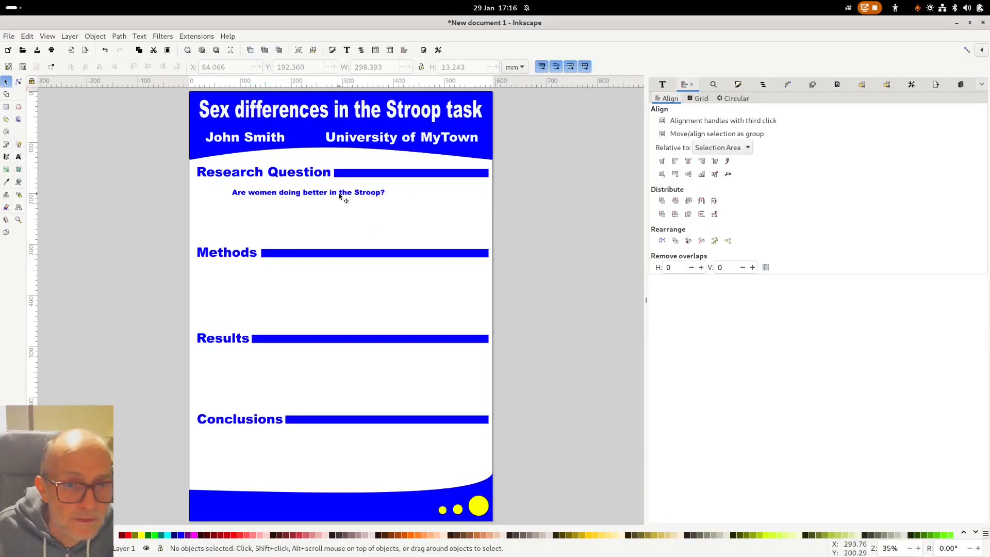
- Nudge the question slightly right and drag a copy of it just below
mouse_move(343, 194)
left_mouse_down()
mouse_move(356, 196)
mouse_move(328, 196)
left_mouse_up()
left_click(345, 222)
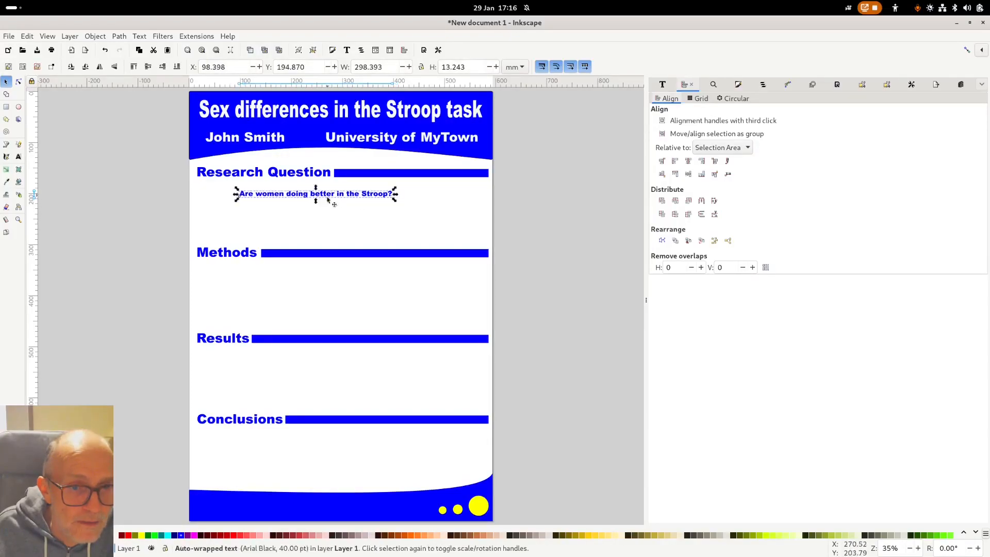
left_click(267, 212)
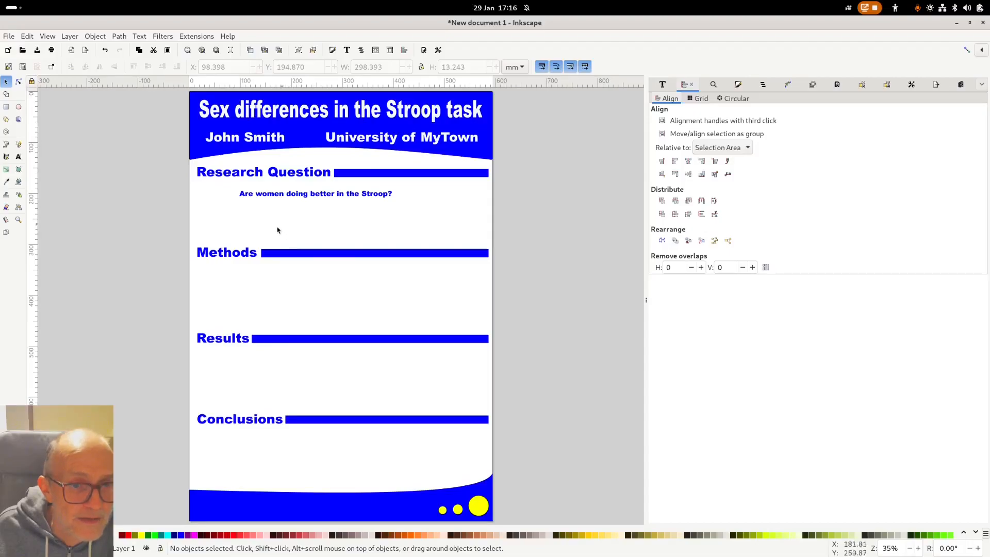
left_click(297, 197)
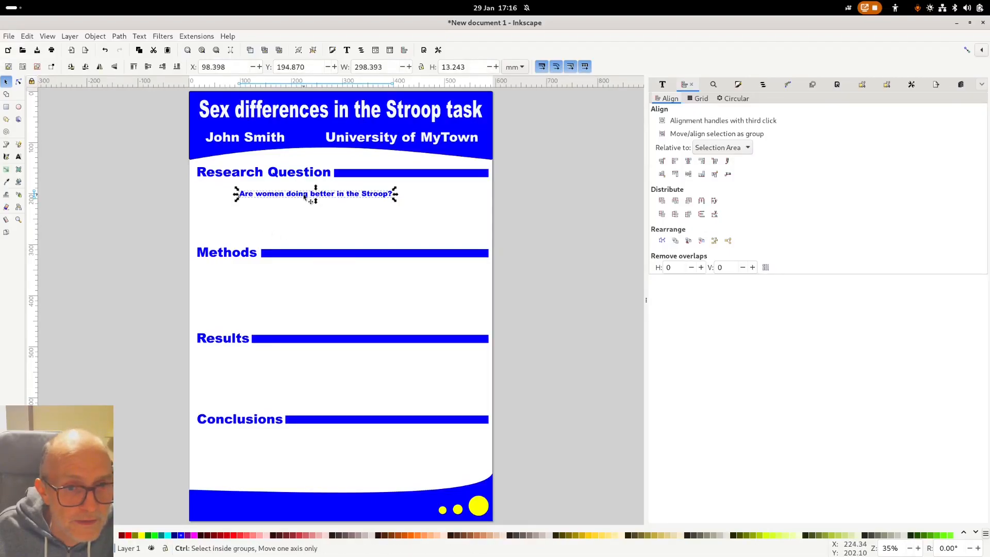
left_click(288, 201)
left_click(290, 199)
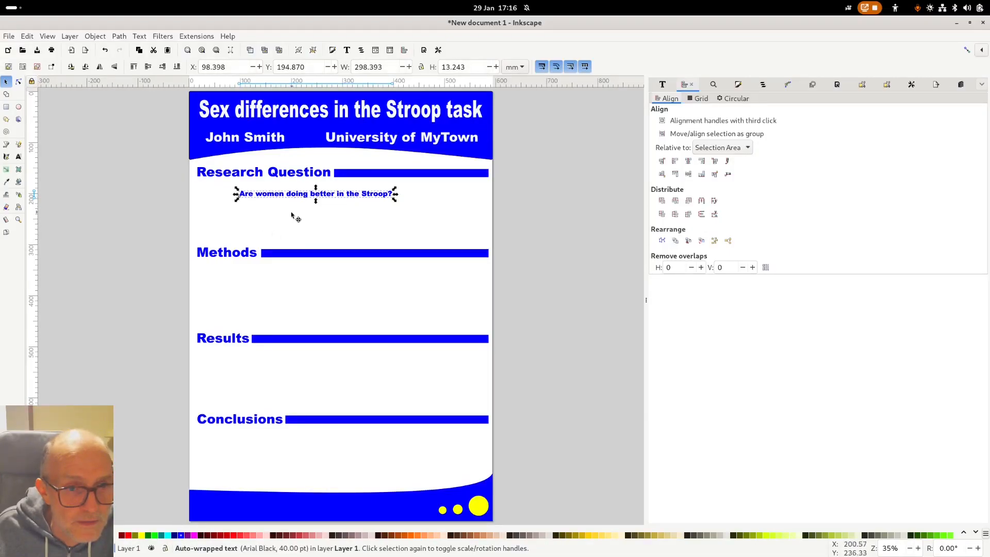
left_click_drag(291, 201, 291, 217)
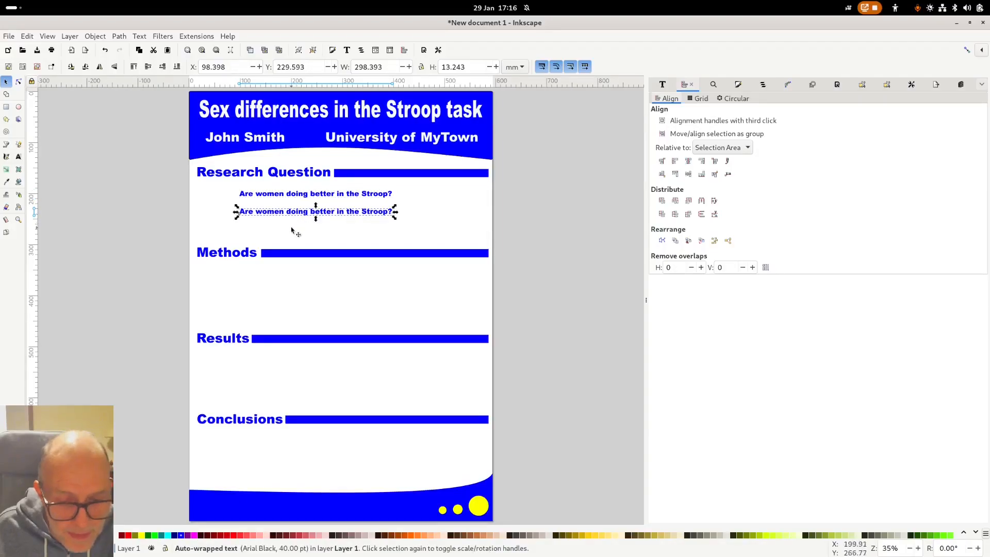
- Replace the copied line's text with 'Bla bla bla.', fixing the typo
double_click(282, 212)
triple_click(282, 213)
type("Bla b")
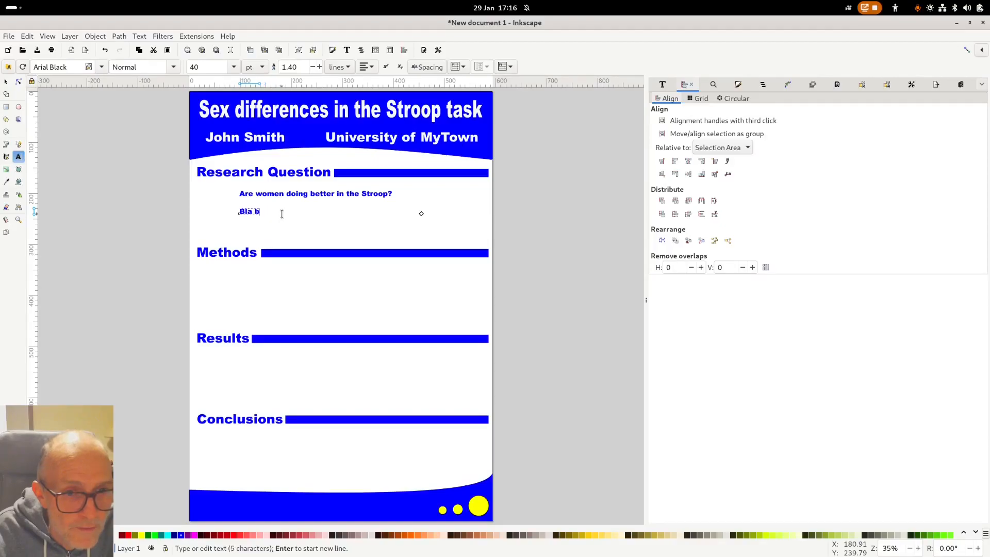
type("la bal")
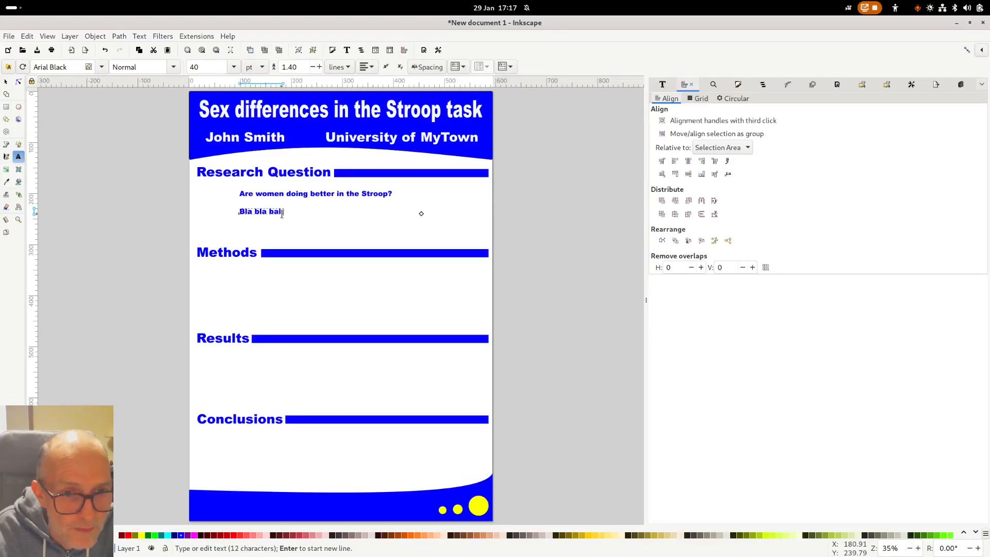
triple_click(282, 213)
left_click(282, 213)
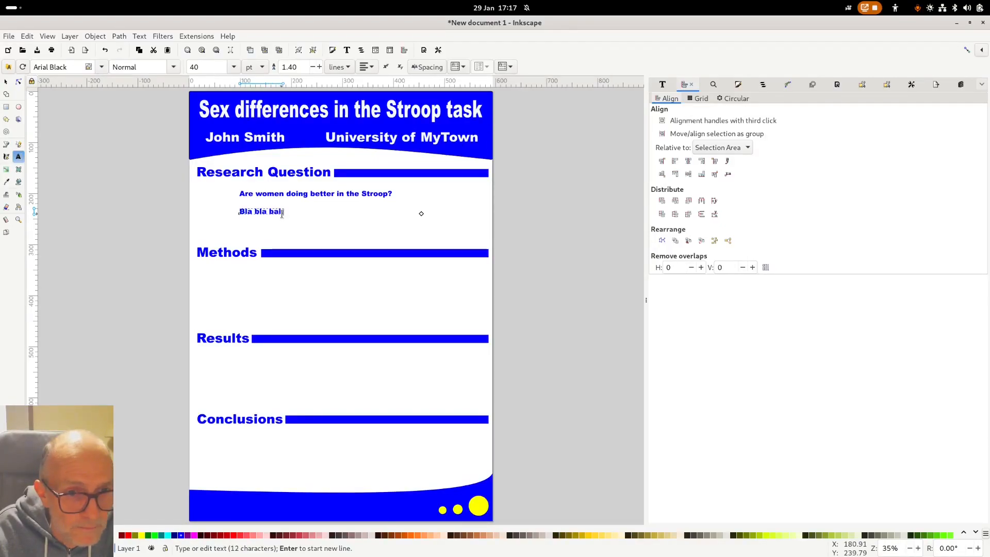
key("BackSpace")
key("BackSpace")
key("BackSpace")
type("la")
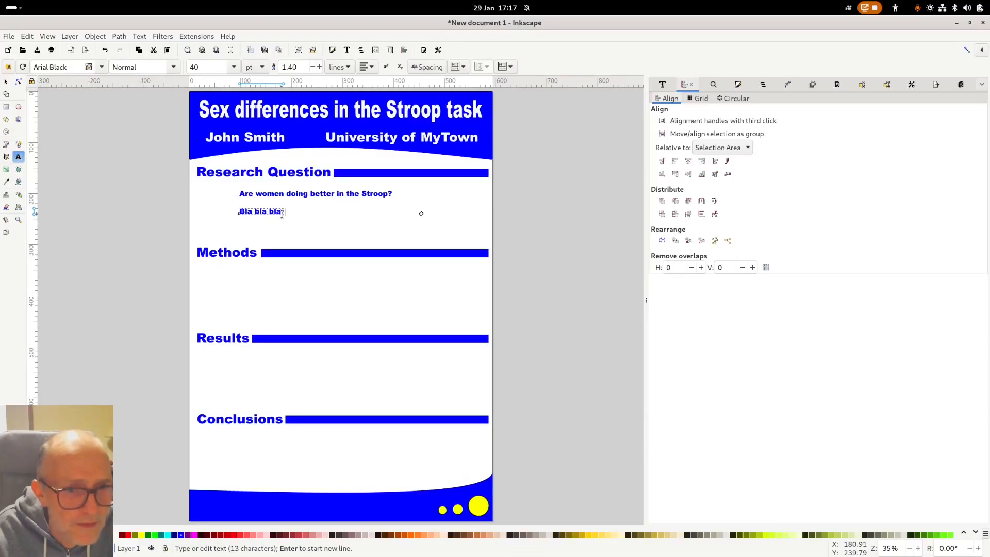
- Repeat the 'Bla bla bla.' sentence by copy-pasting and shift the paragraph right
triple_click(282, 212)
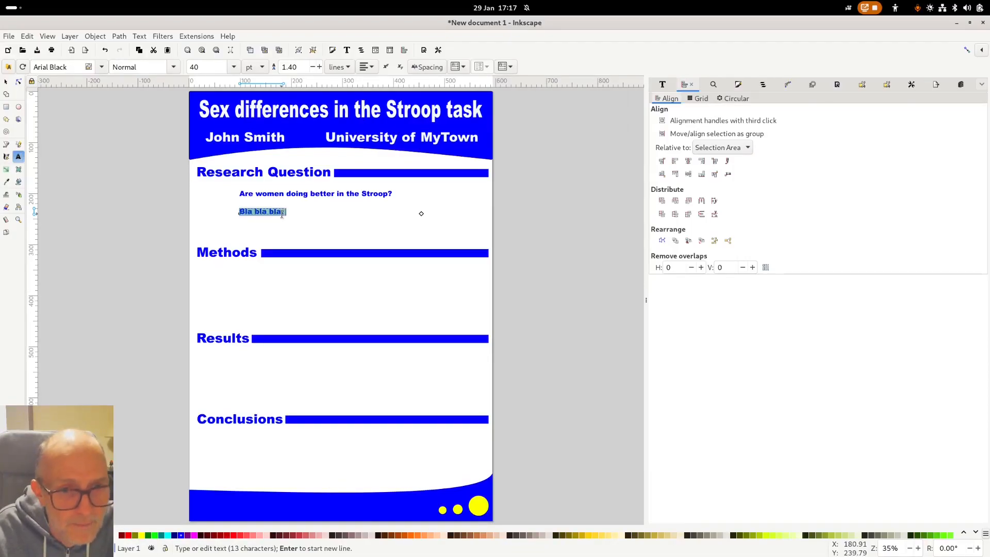
key("ctrl+c")
key("ctrl+v")
key("ctrl+v")
key("ctrl+v")
key("ctrl+v")
key("ctrl+v")
key("ctrl+v")
key("ctrl+v")
key("ctrl+v")
key("ctrl+v")
key("ctrl+v")
key("ctrl+v")
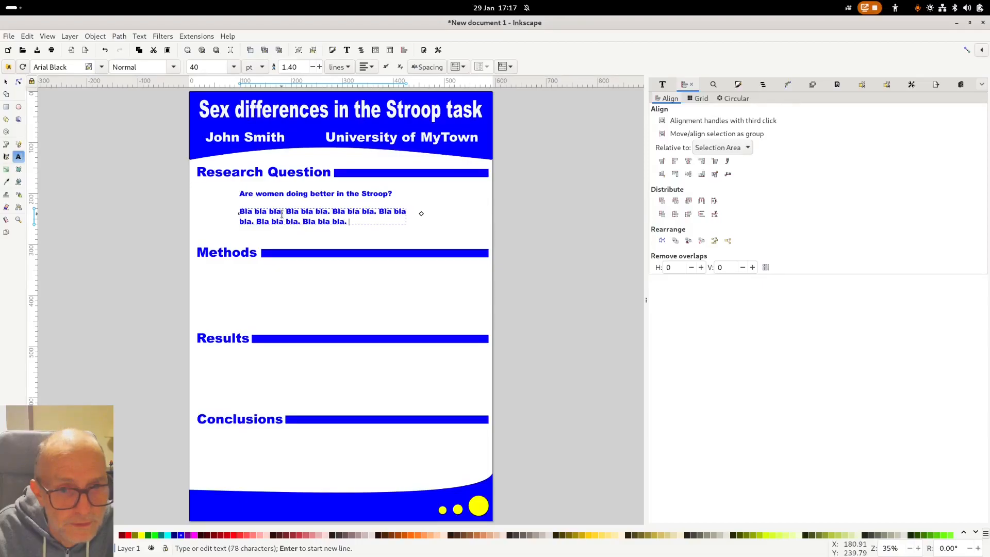
key("F1")
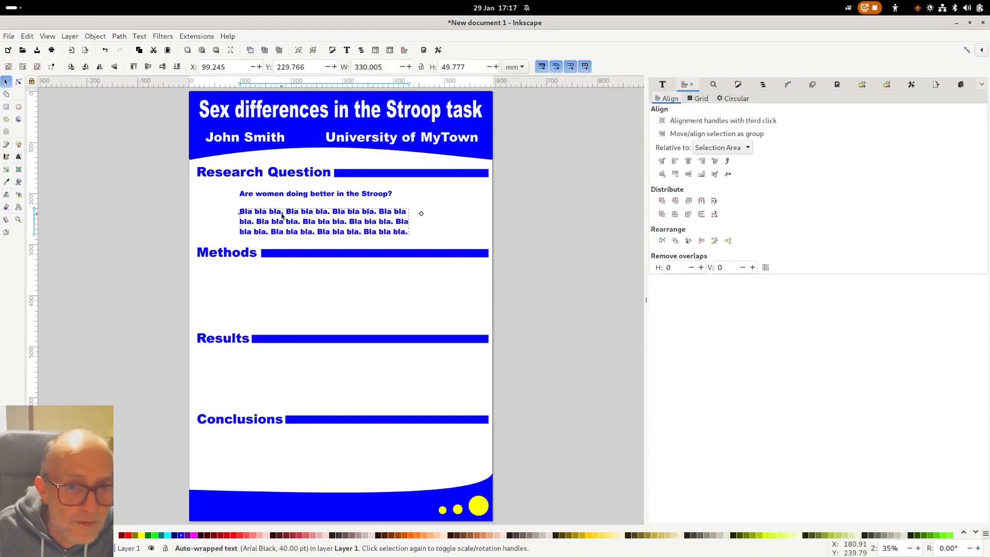
left_click(562, 234)
left_click_drag(369, 215, 392, 222)
- Shift the Stroop question text slightly to the left
left_click(575, 263)
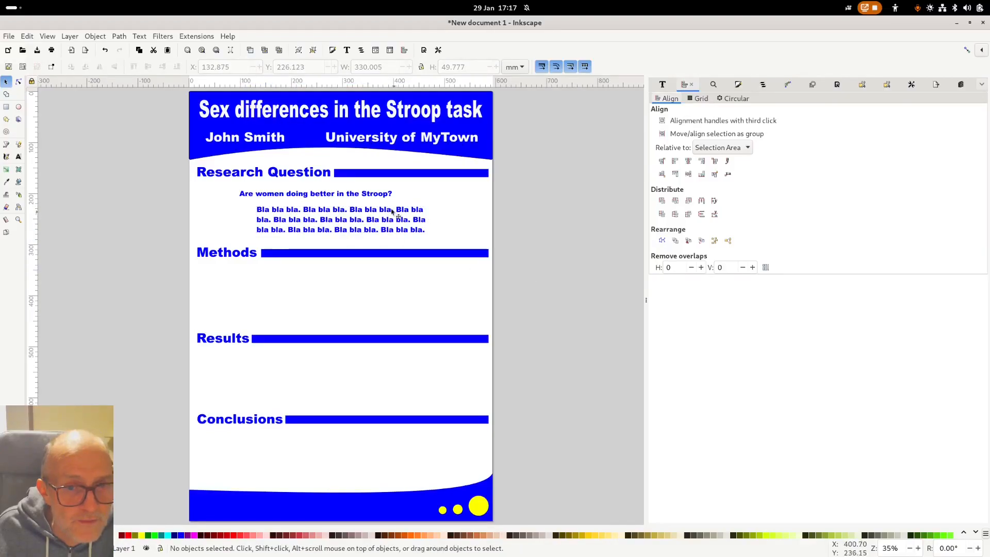
left_click(357, 199)
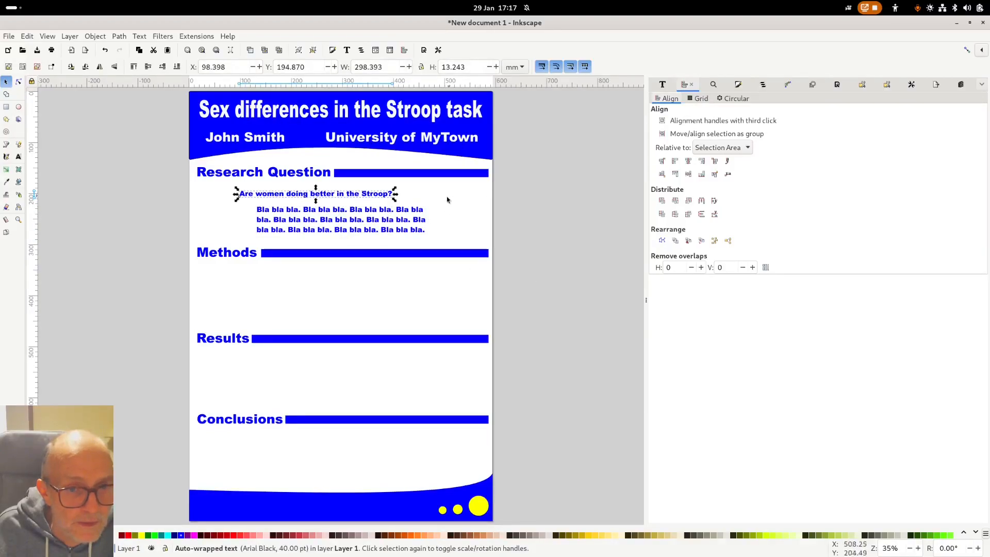
left_click_drag(330, 196, 320, 196)
left_click(588, 223)
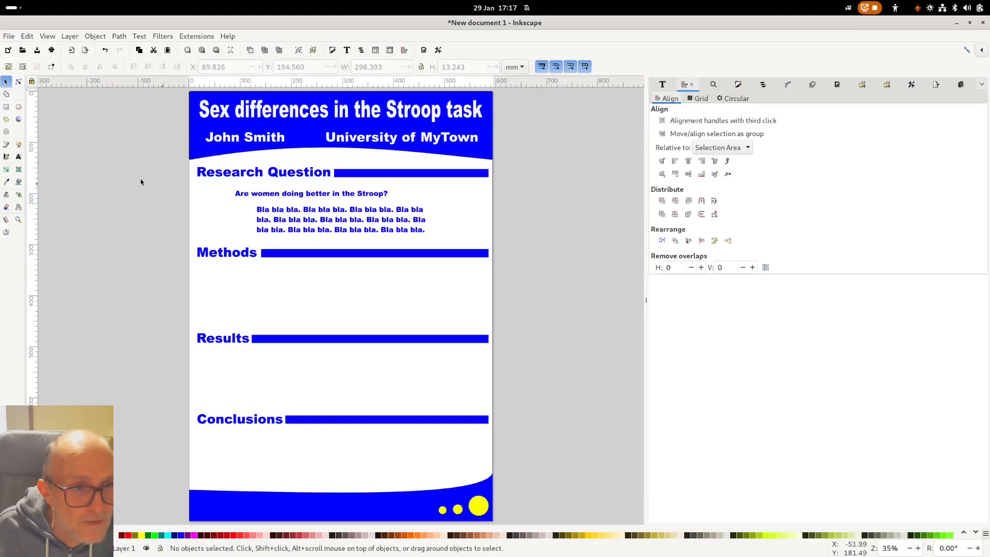
- Draw a yellow rectangle over the Stroop question and send it behind the text
left_click(7, 107)
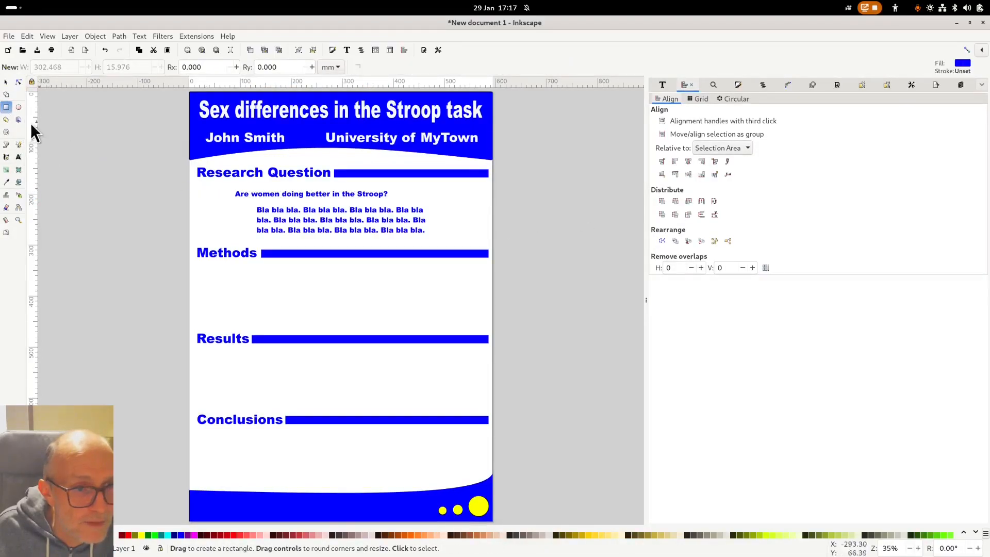
left_click_drag(232, 189, 394, 201)
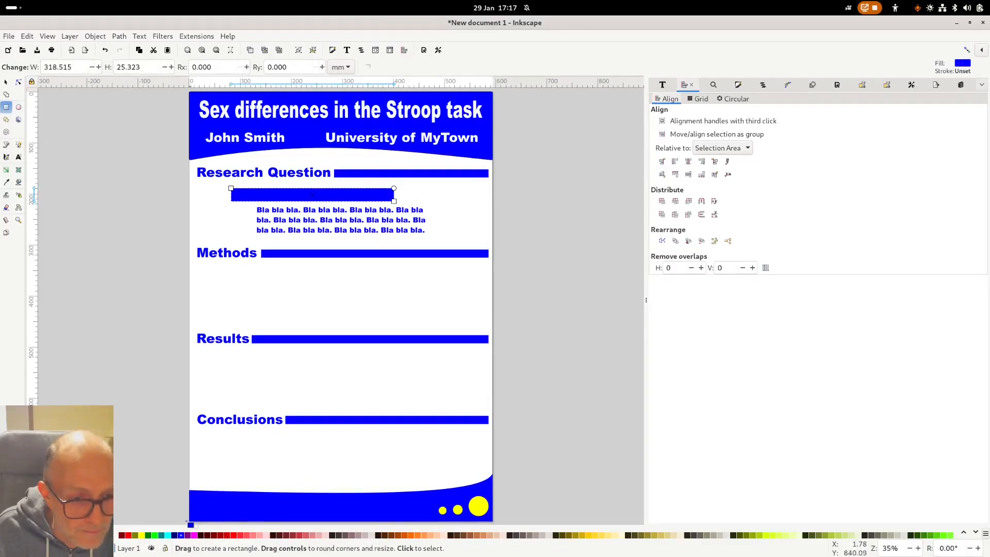
left_click(142, 536)
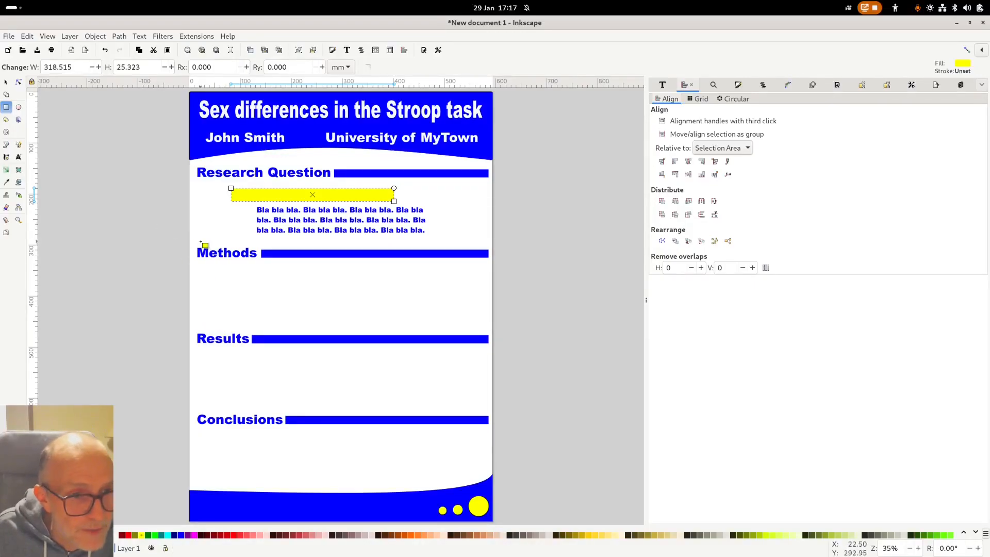
left_click(6, 82)
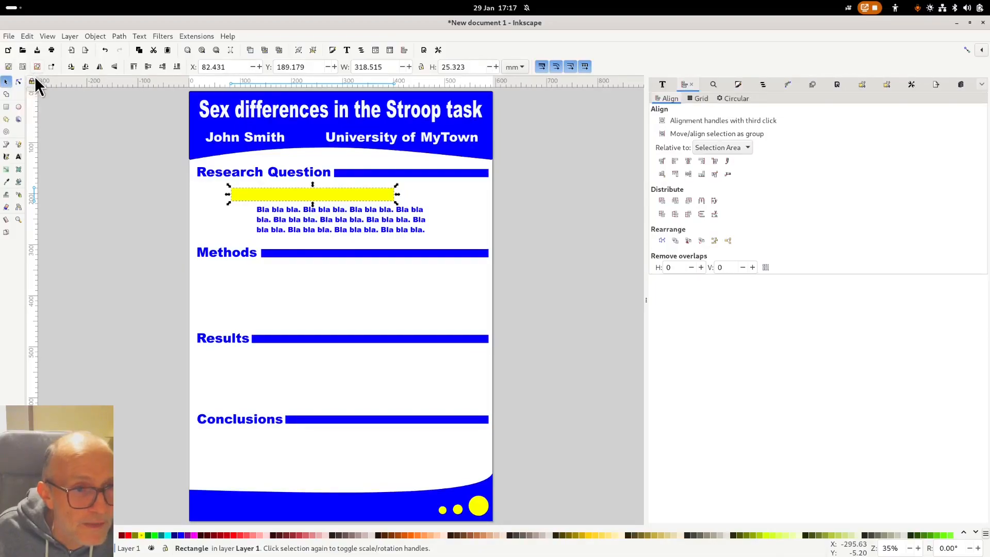
left_click(177, 67)
left_click(192, 219)
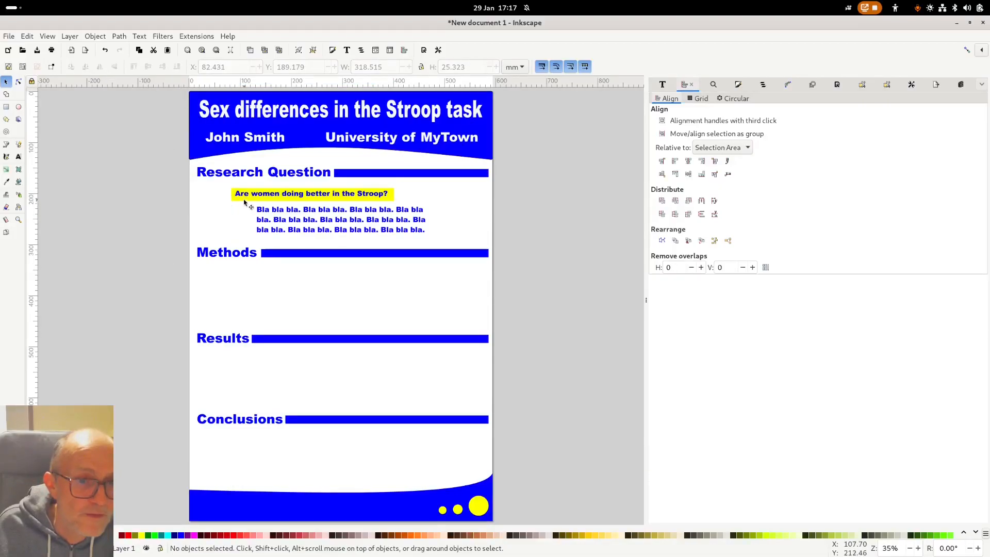
left_click_drag(247, 203, 245, 202)
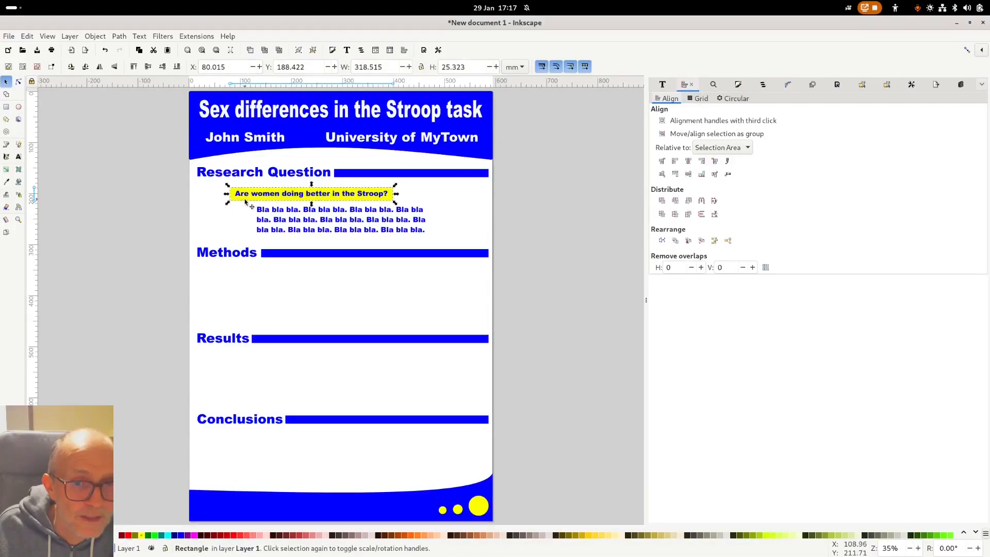
- Drag copies of the 'Bla bla bla.' paragraph beneath the Methods, Results and Conclusions headings
left_click(566, 220)
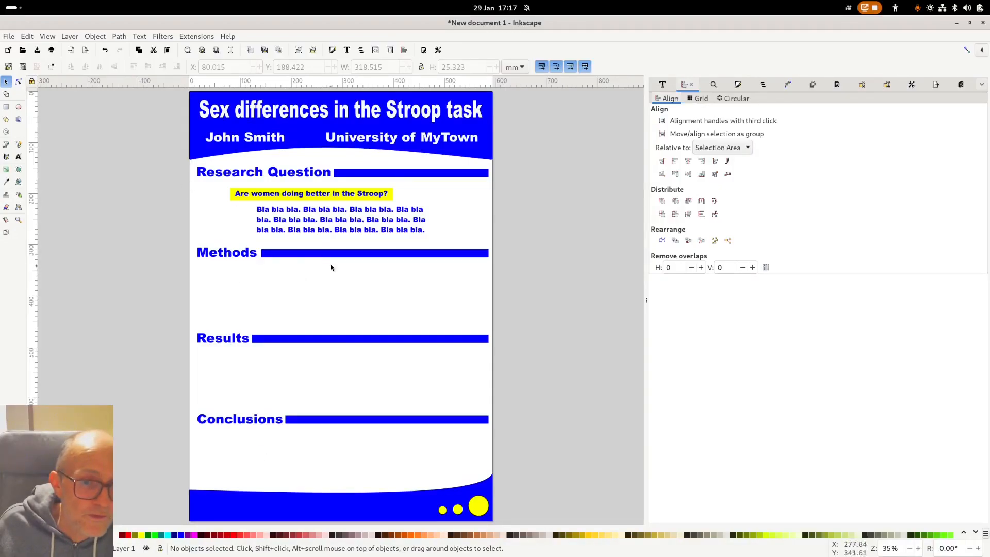
left_click(334, 227)
left_click_drag(334, 227, 349, 475)
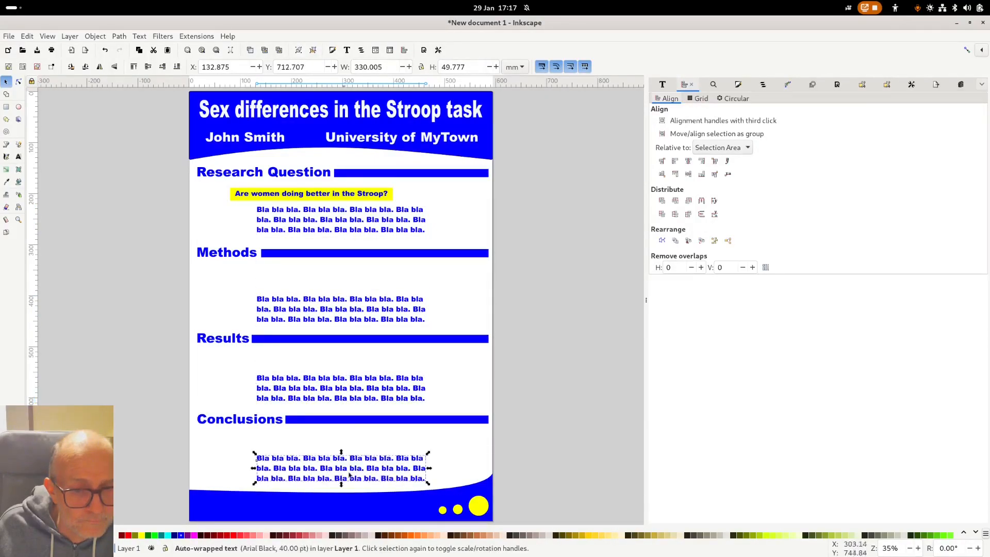
left_click(567, 433)
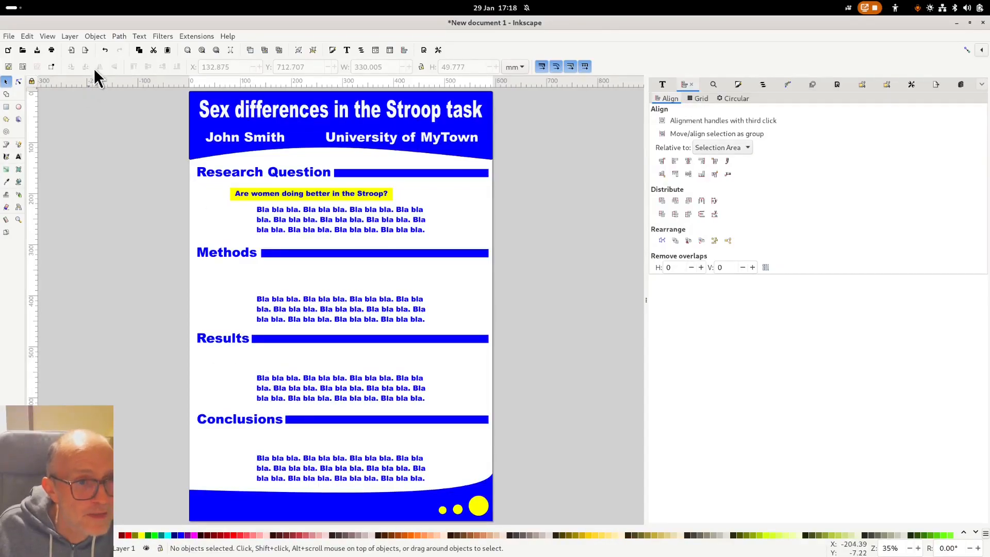
left_click(8, 37)
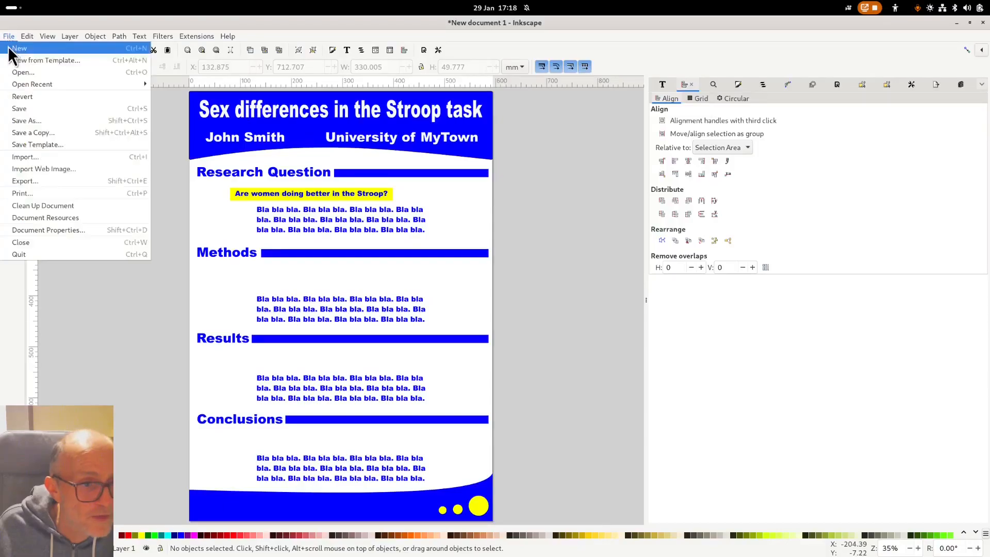
left_click(30, 156)
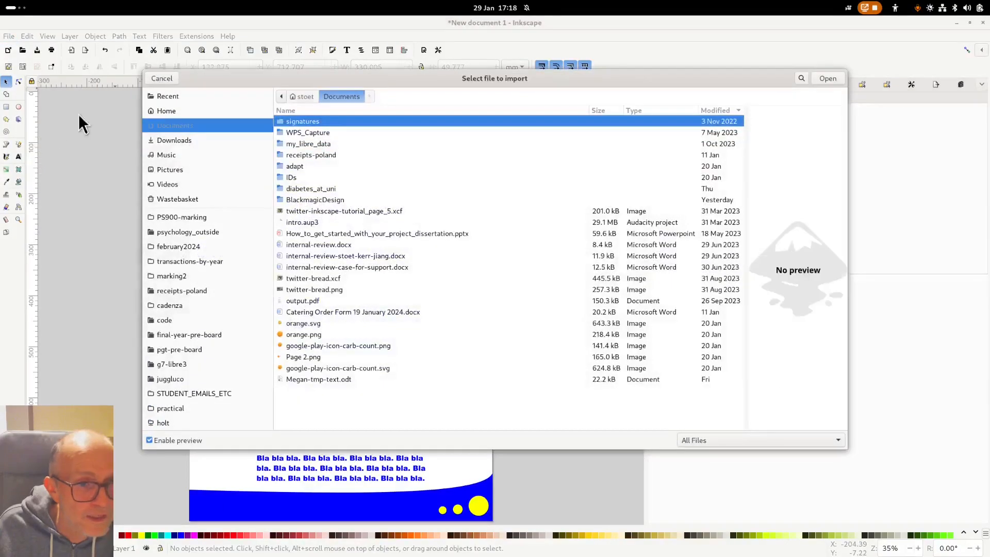
left_click(163, 78)
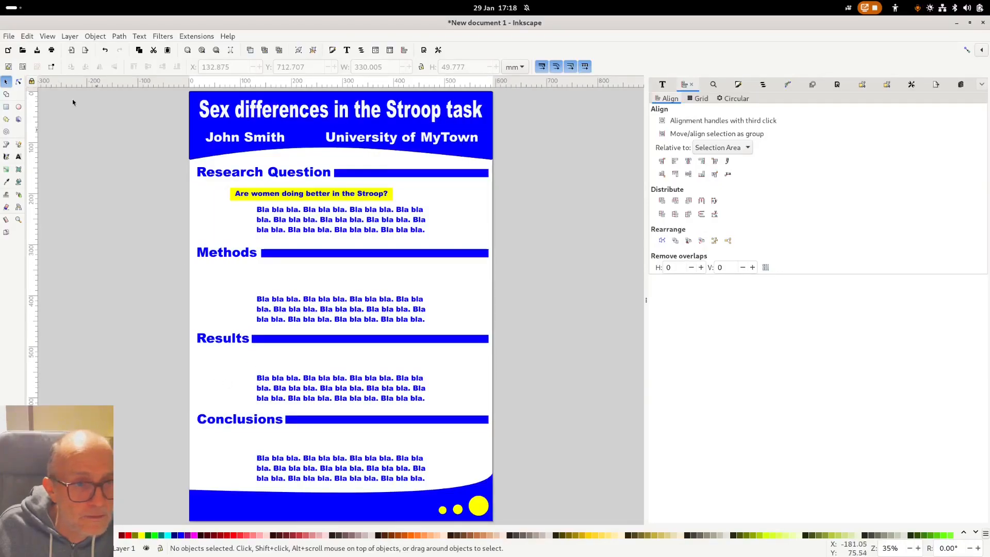
left_click(9, 36)
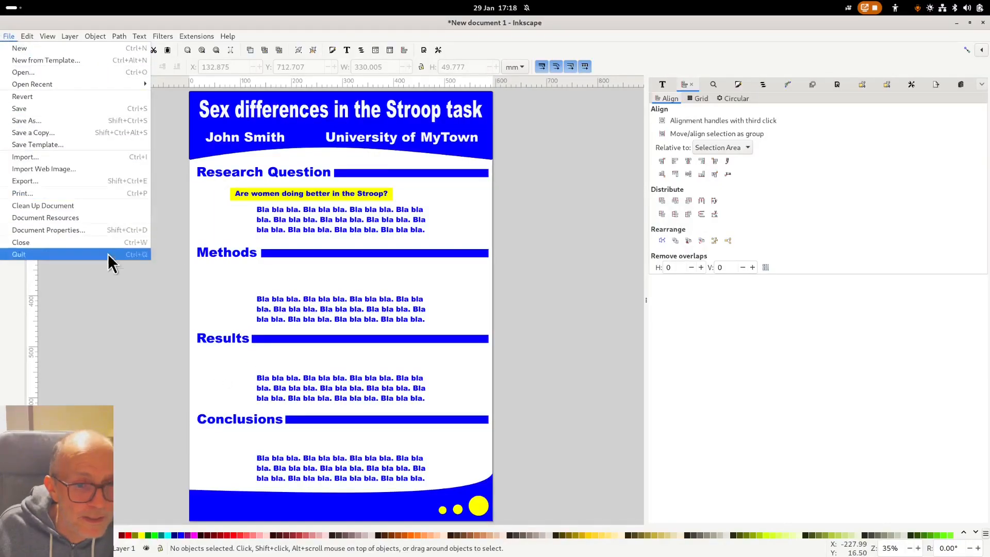
left_click(118, 304)
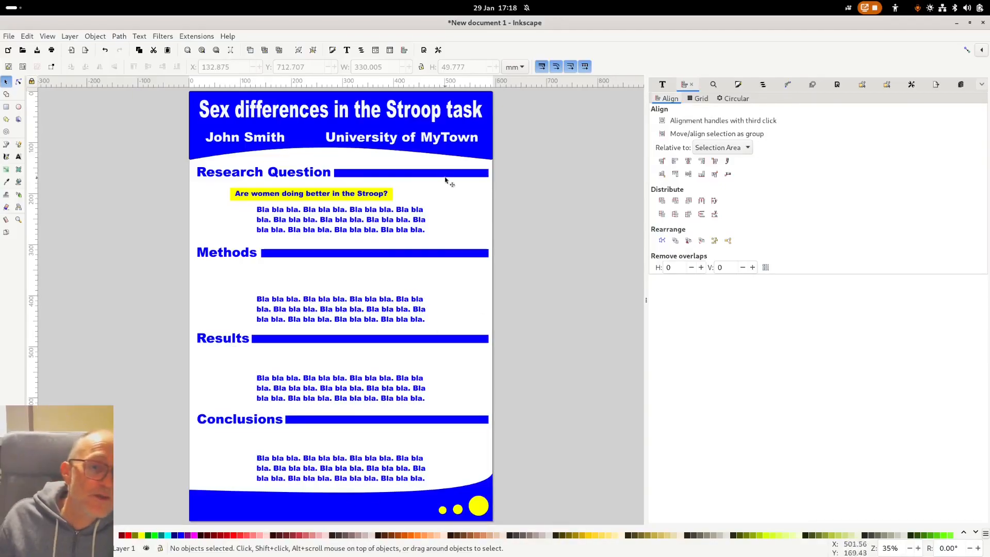
- Colour the Research Question heading and bar green, and the Methods heading and bar red
left_click(289, 176)
left_click(371, 173, "shift")
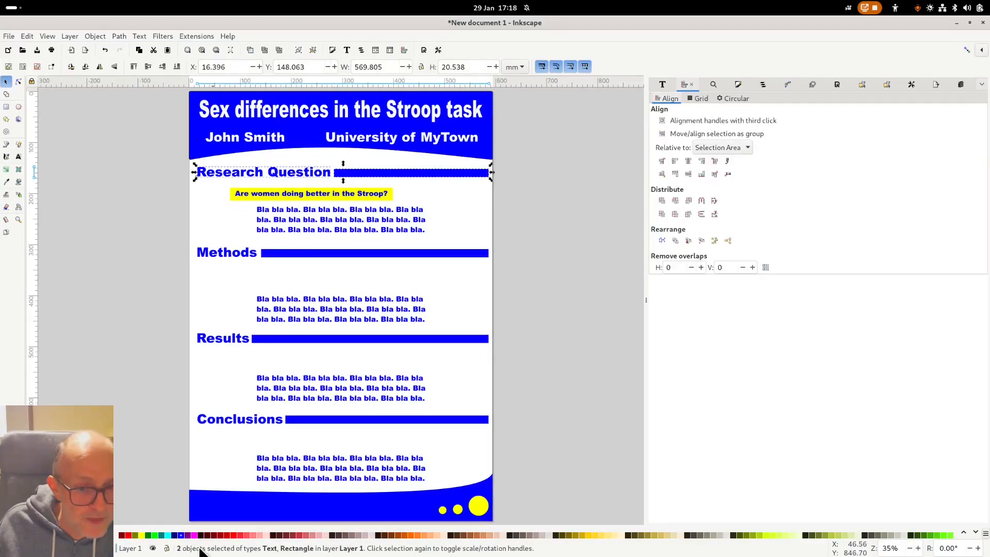
left_click(148, 536)
left_click(201, 274)
left_click(227, 252)
left_click(299, 254, "shift")
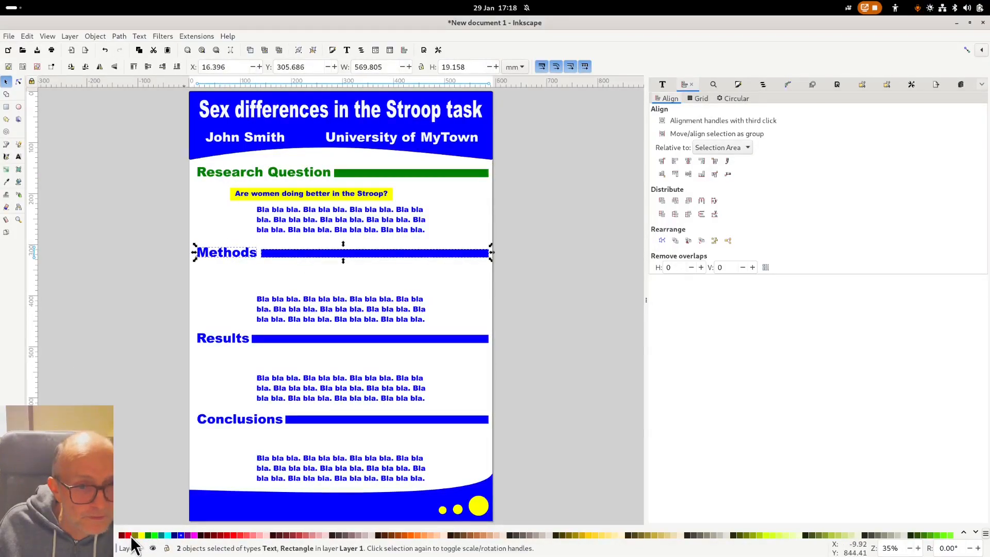
left_click(129, 535)
left_click(191, 371)
- Make the Results heading and bar orange and the Conclusions heading and bar dark red
left_click(222, 338)
left_click(343, 339, "shift")
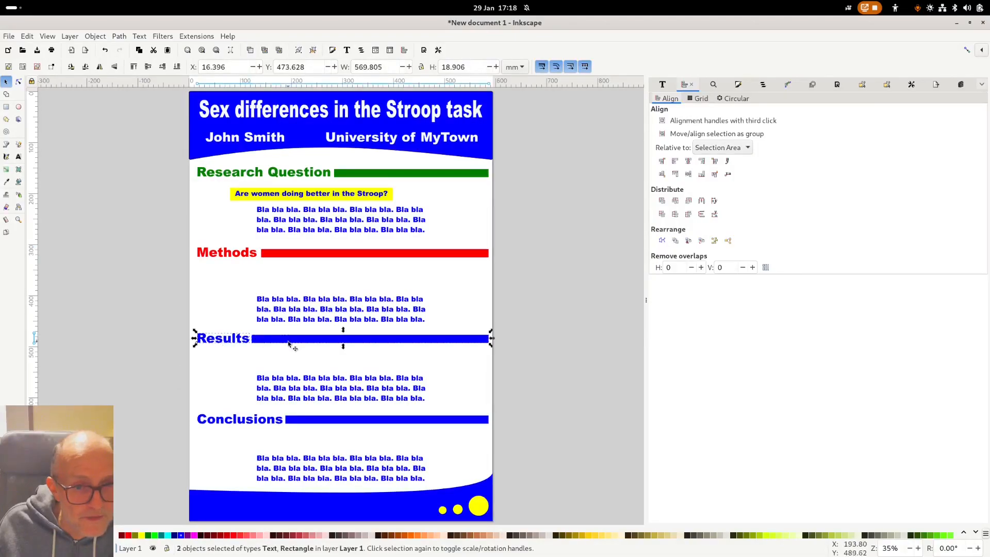
left_click(409, 534)
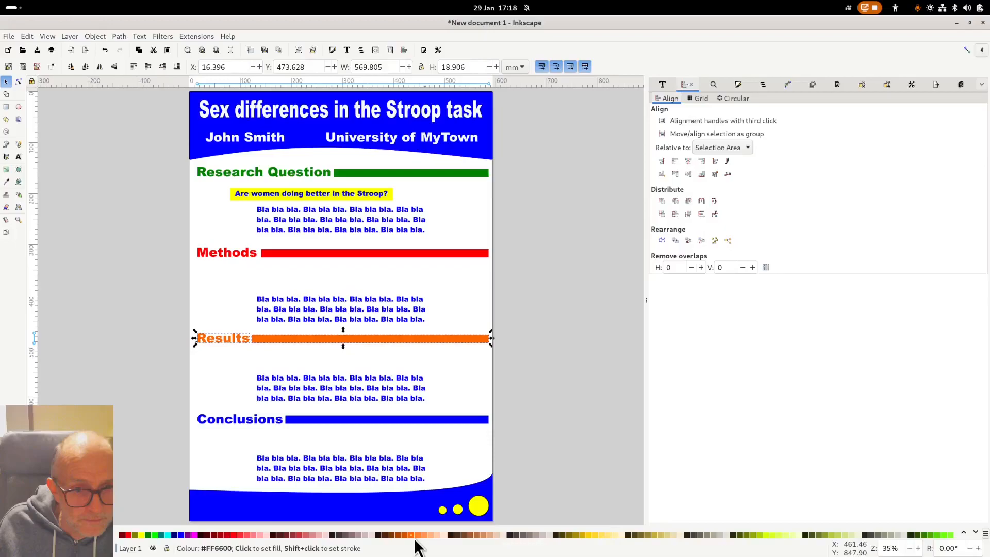
left_click(229, 430)
left_click(230, 424)
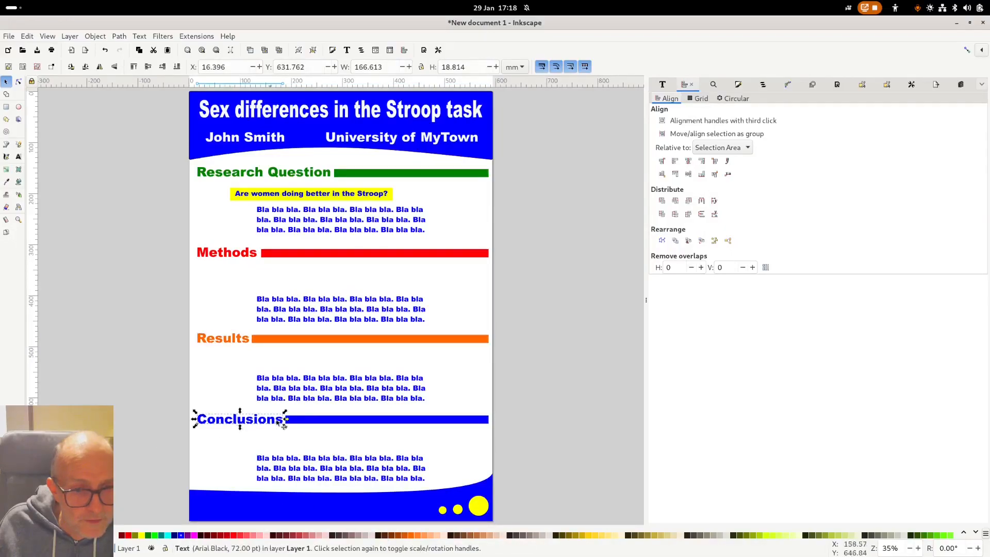
left_click(343, 420, "shift")
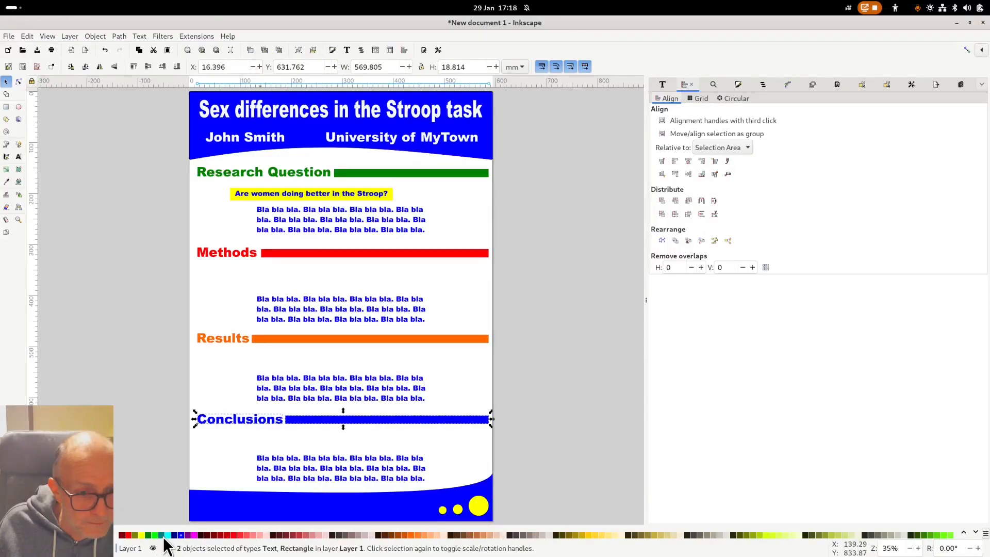
left_click(121, 536)
key("Escape")
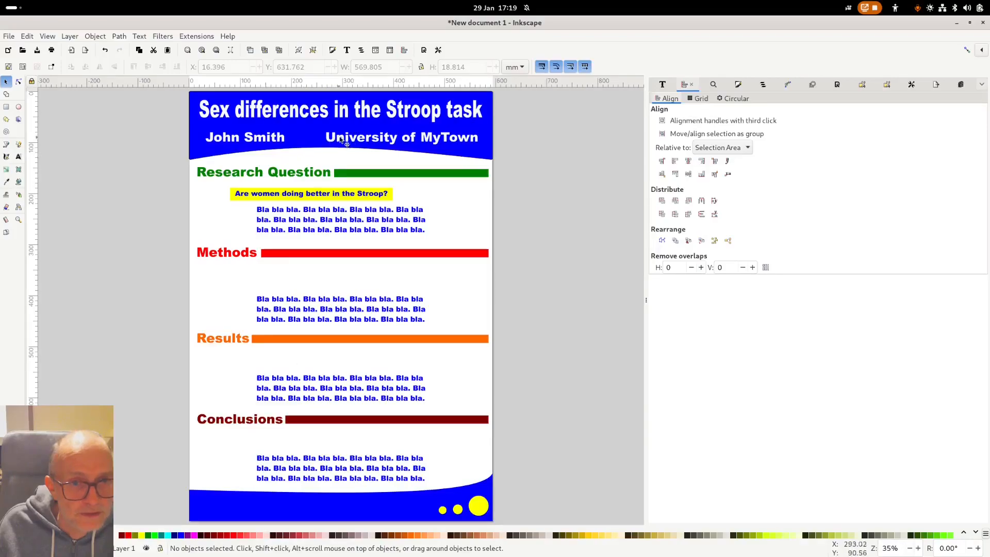
- Turn a copy of the university text into a small yellow contact e-mail line in the footer
left_click_drag(326, 137, 243, 512)
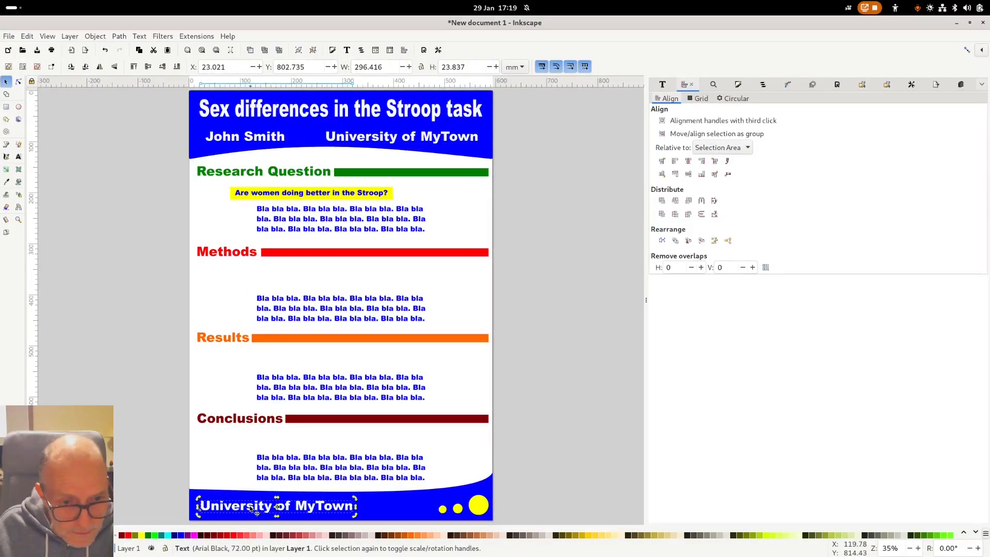
double_click(251, 510)
type("Cont")
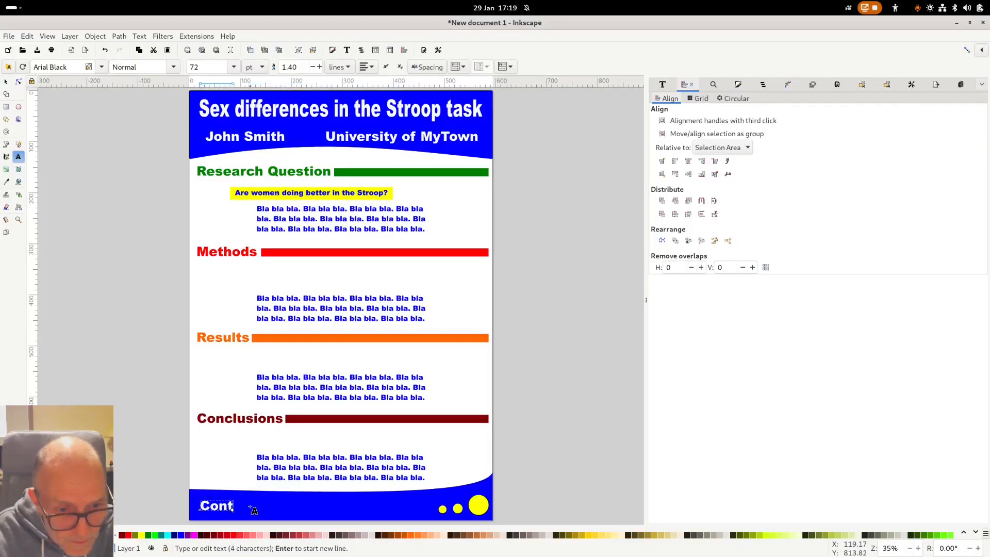
type("act: ")
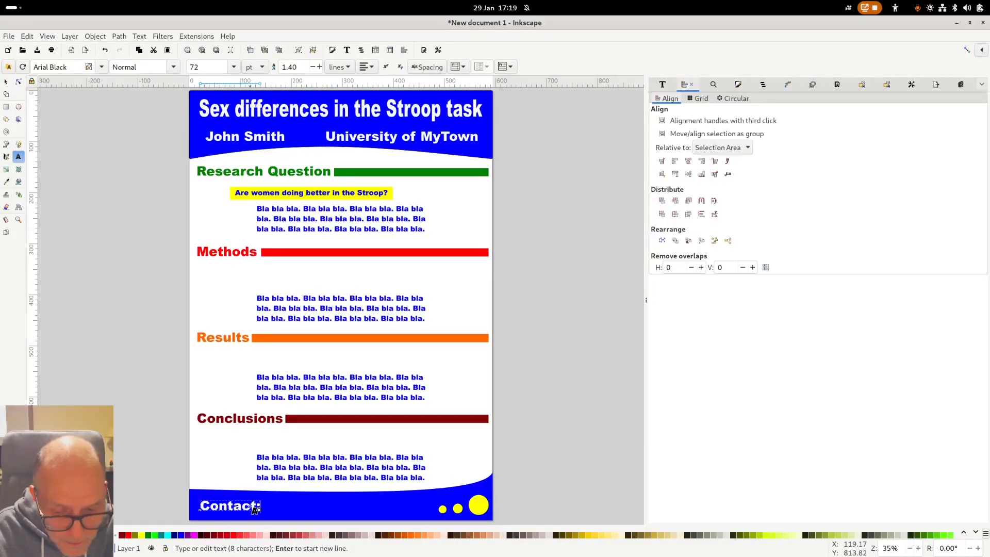
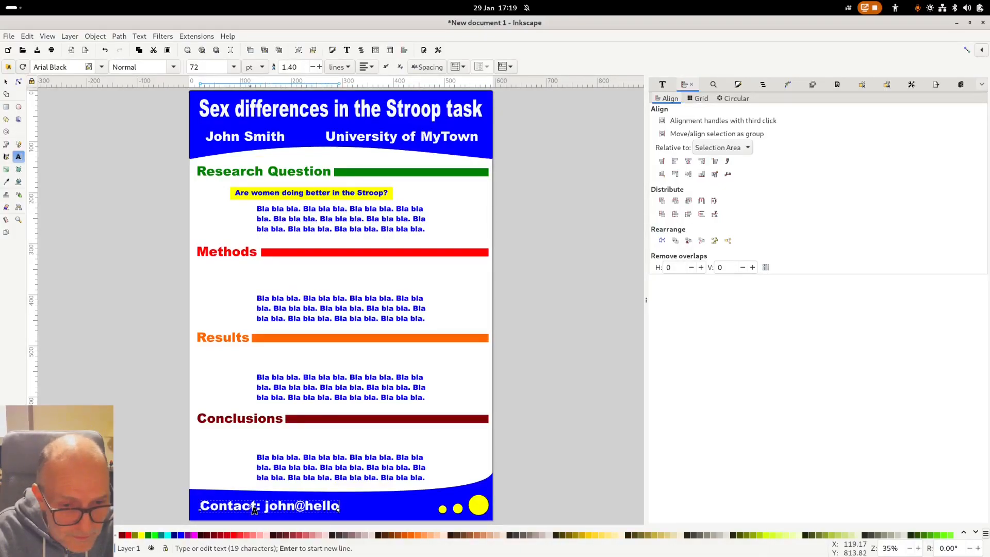
key("F1")
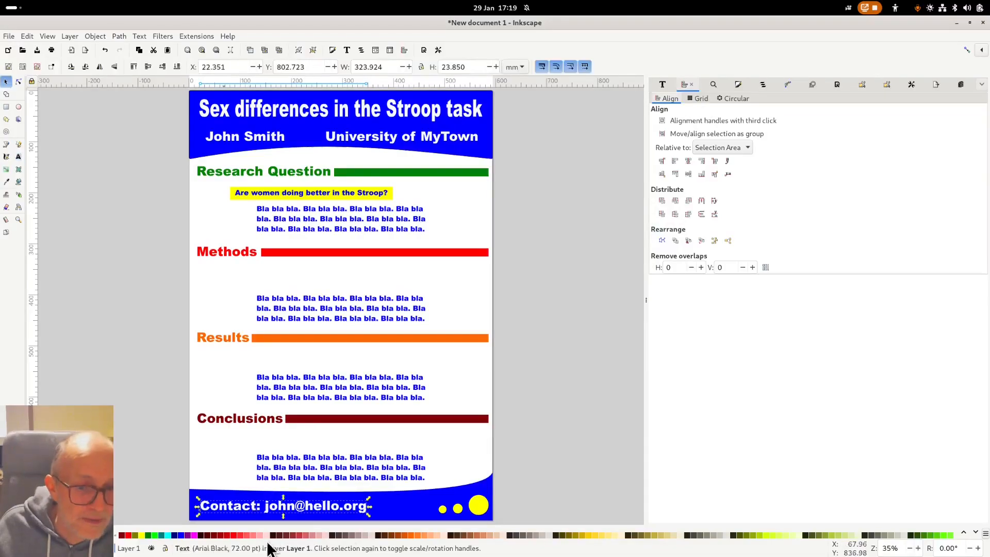
left_click(142, 535)
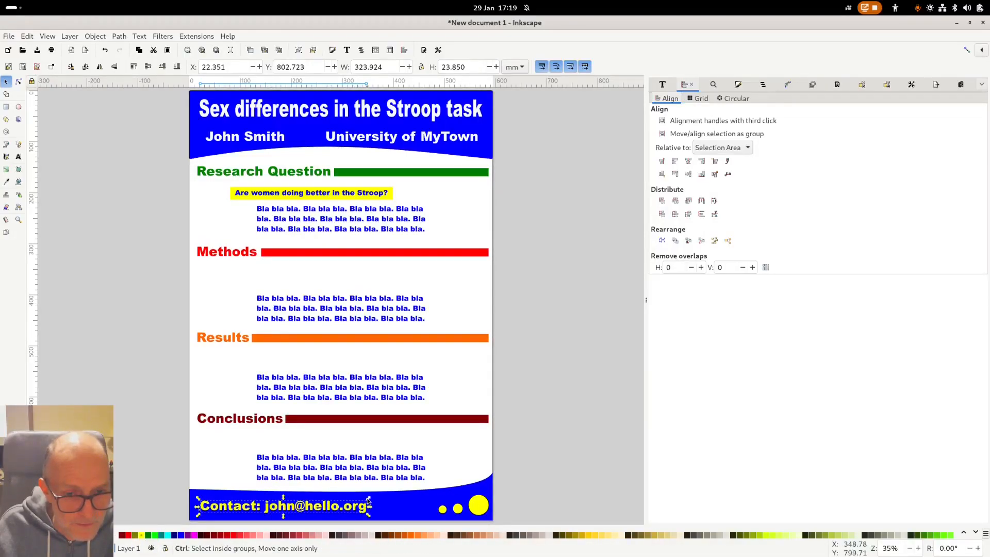
left_click_drag(368, 501, 416, 512)
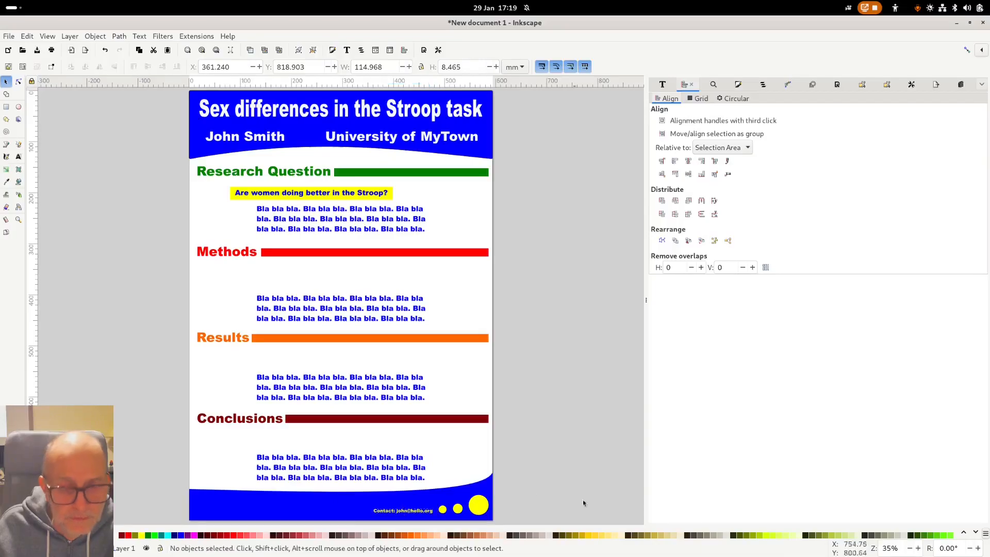
left_click(588, 499)
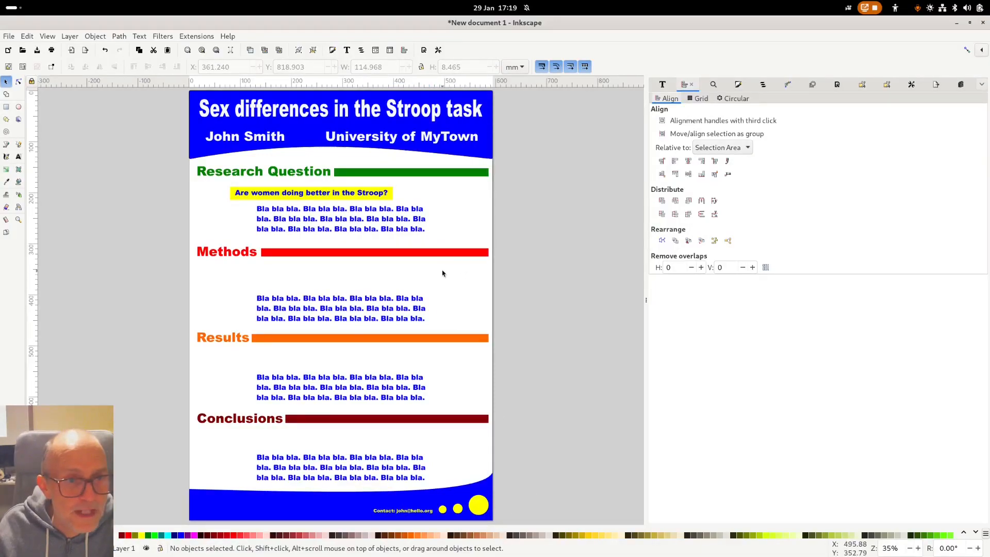
- Open the Export settings for the page, then start and cancel a PDF Save a Copy
left_click(8, 36)
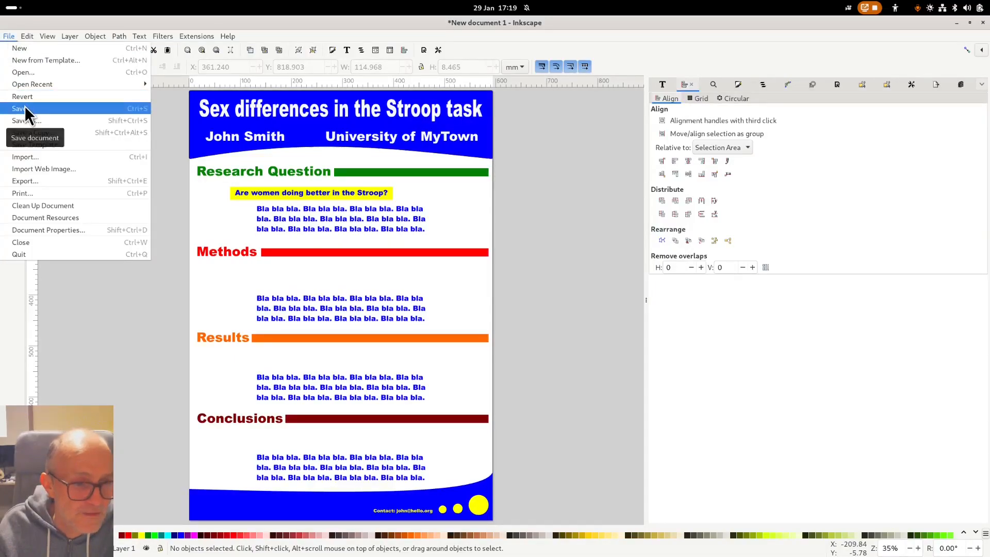
left_click(92, 183)
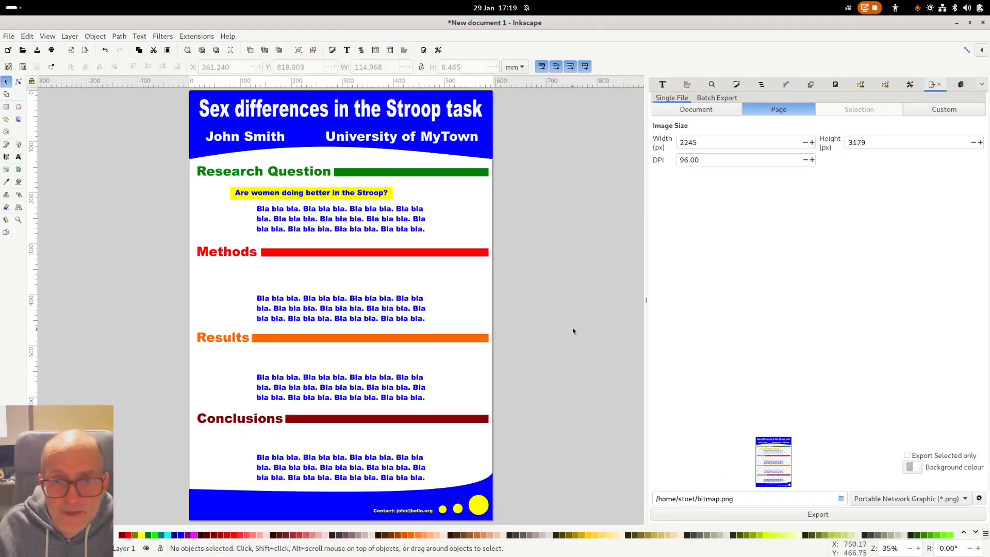
left_click(7, 36)
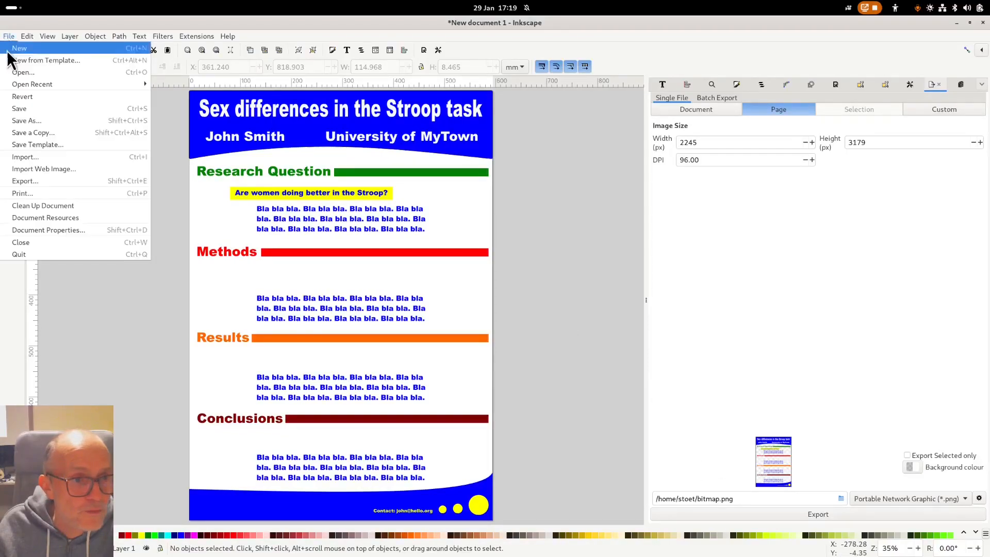
left_click(27, 132)
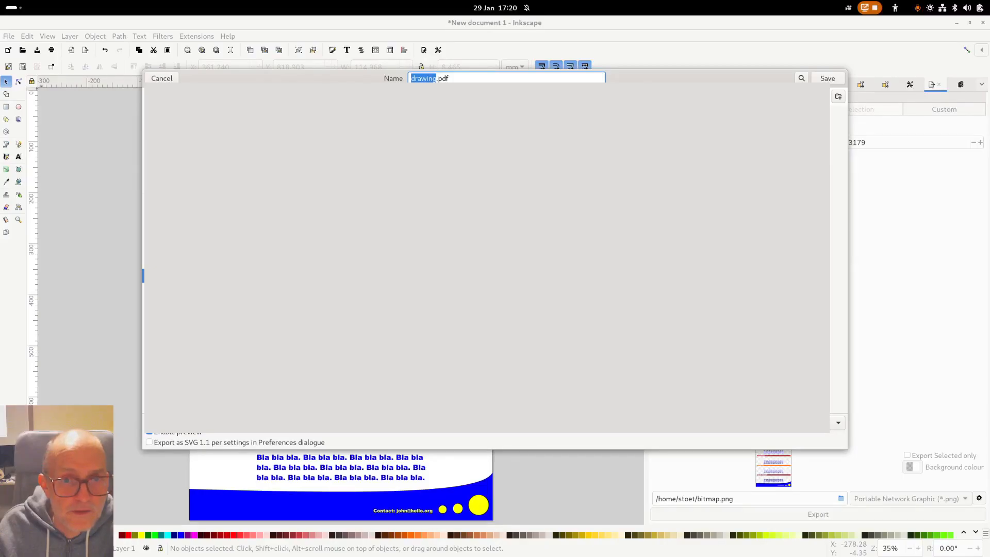
left_click(172, 78)
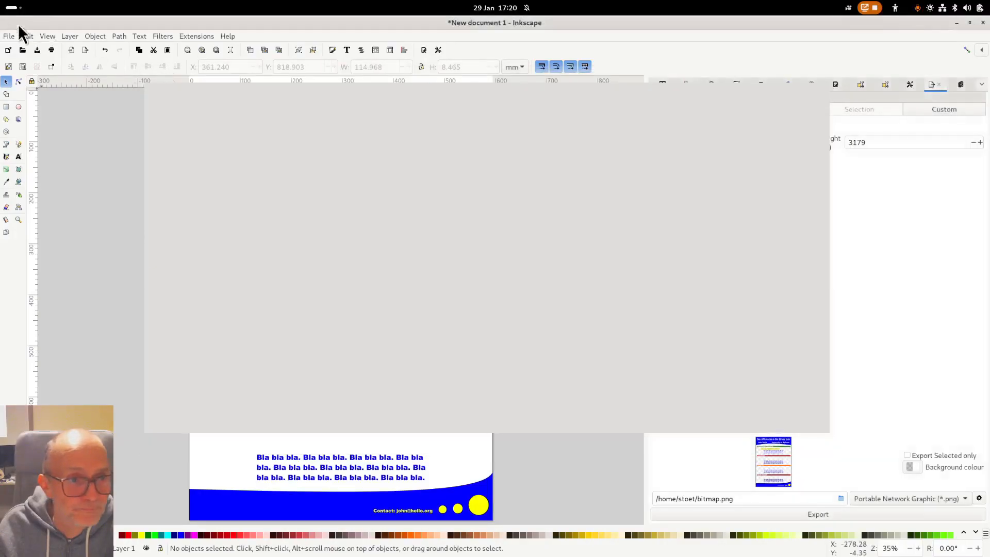
left_click(8, 37)
left_click(63, 338)
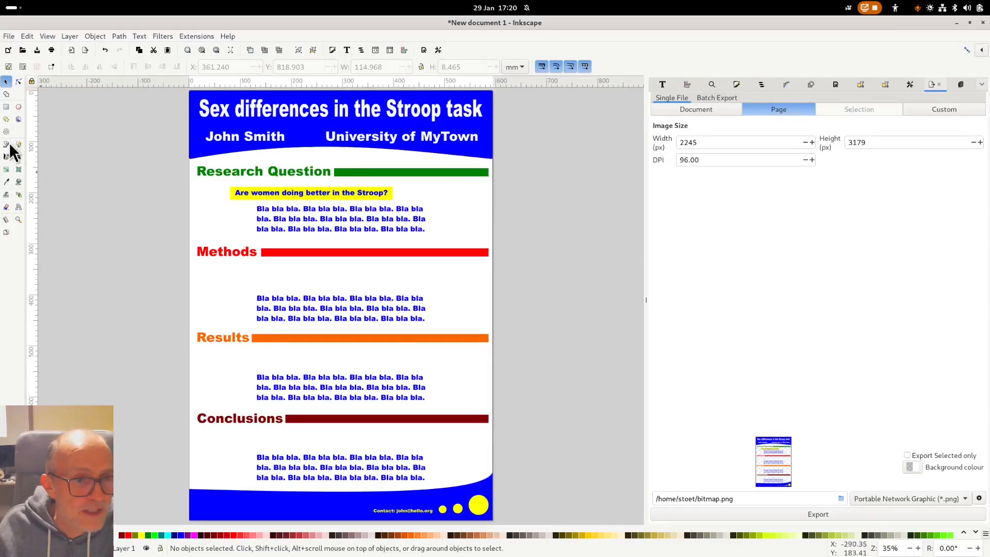
- Draw a yellow rectangle to the left of the page
left_click(7, 107)
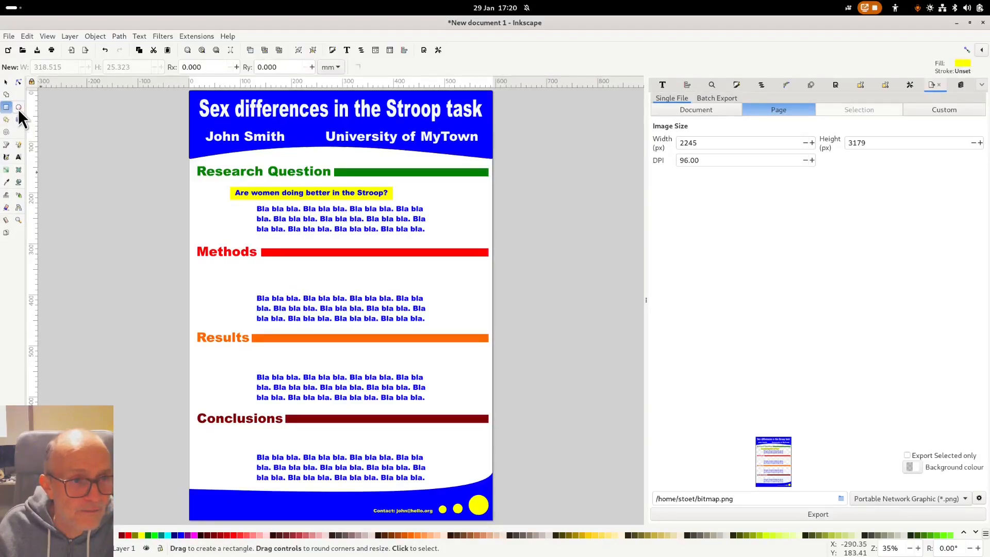
left_click(18, 108)
left_click(19, 157)
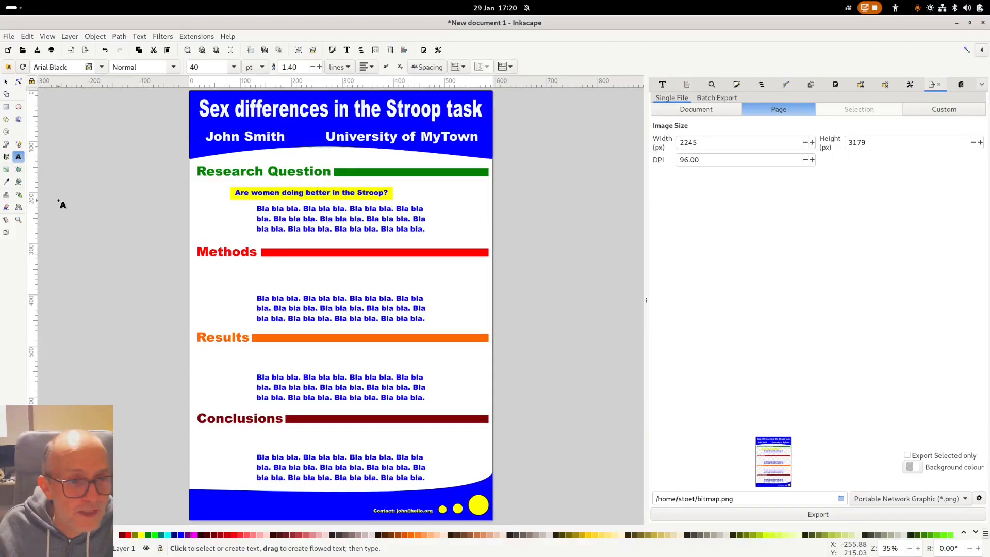
left_click(6, 107)
left_click_drag(73, 168, 162, 252)
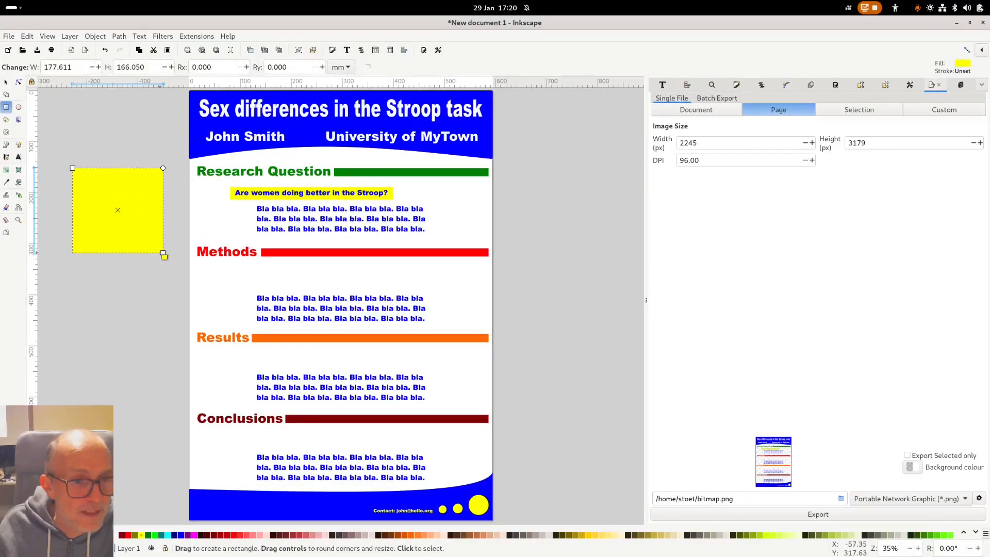
- Skew the yellow rectangle into a parallelogram, undoing an accidental rotation first
left_click(5, 82)
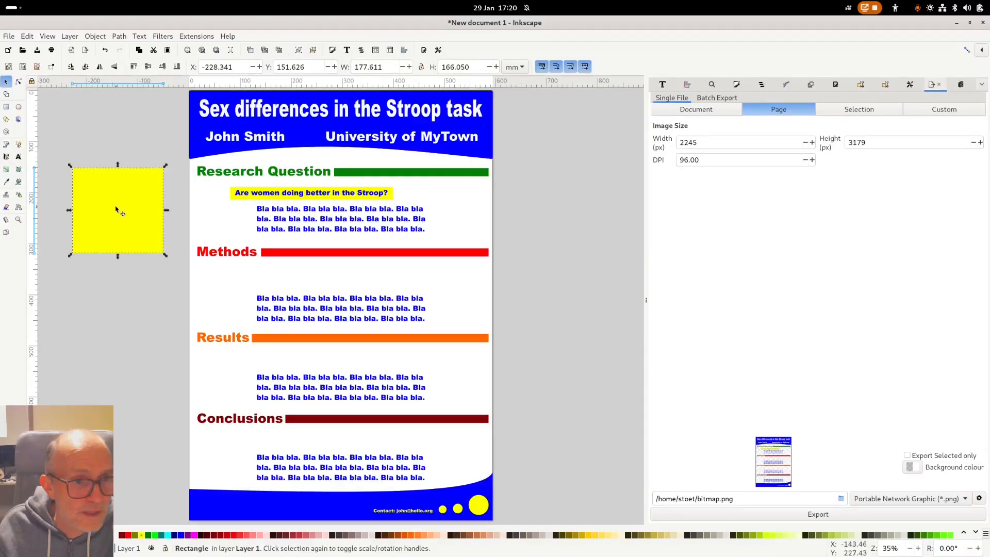
key("r")
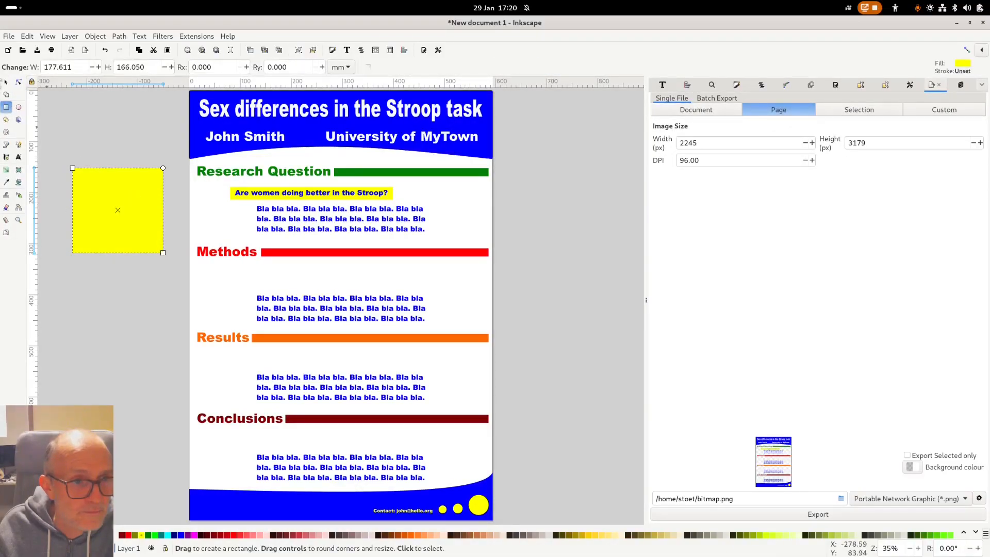
left_click(5, 82)
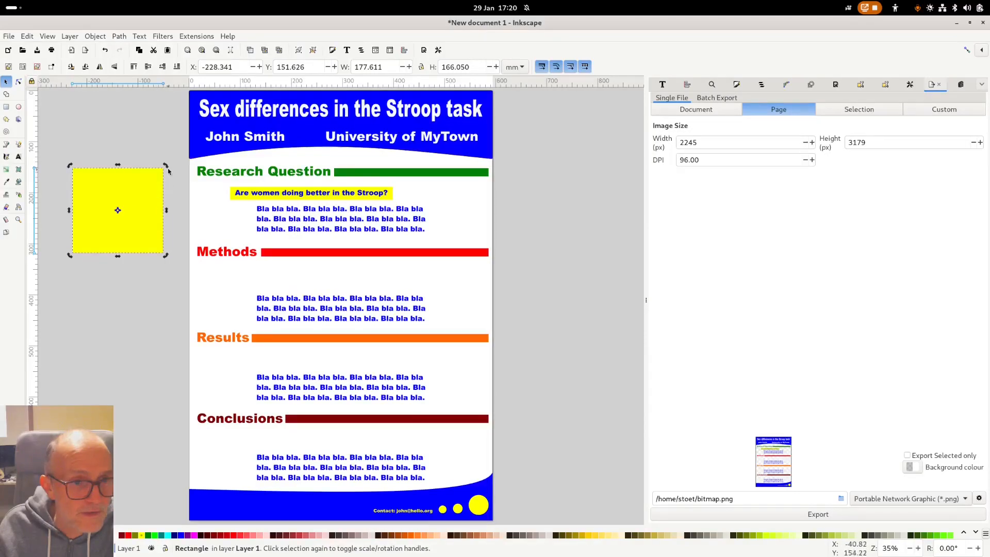
left_click_drag(168, 171, 181, 194)
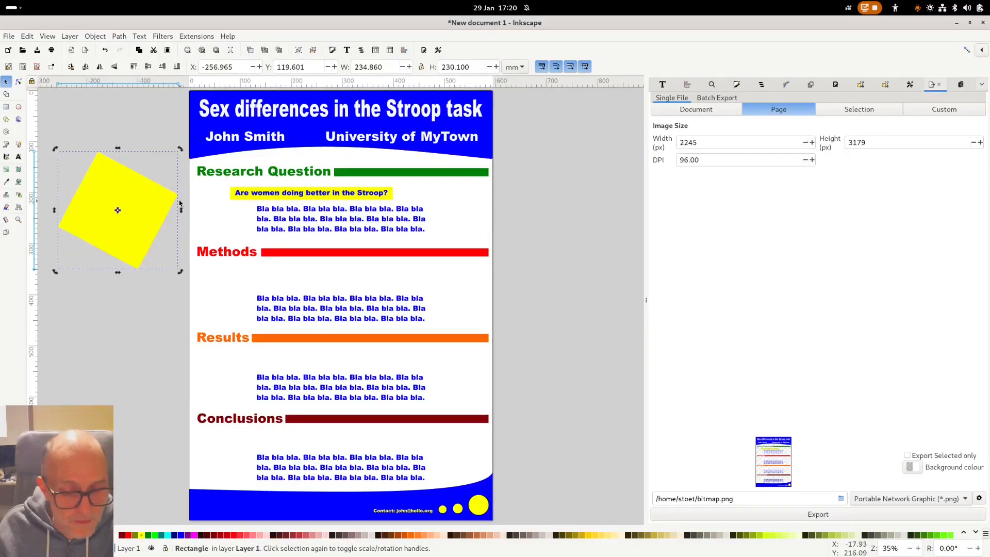
key("ctrl+z")
key("Escape")
left_click(122, 176)
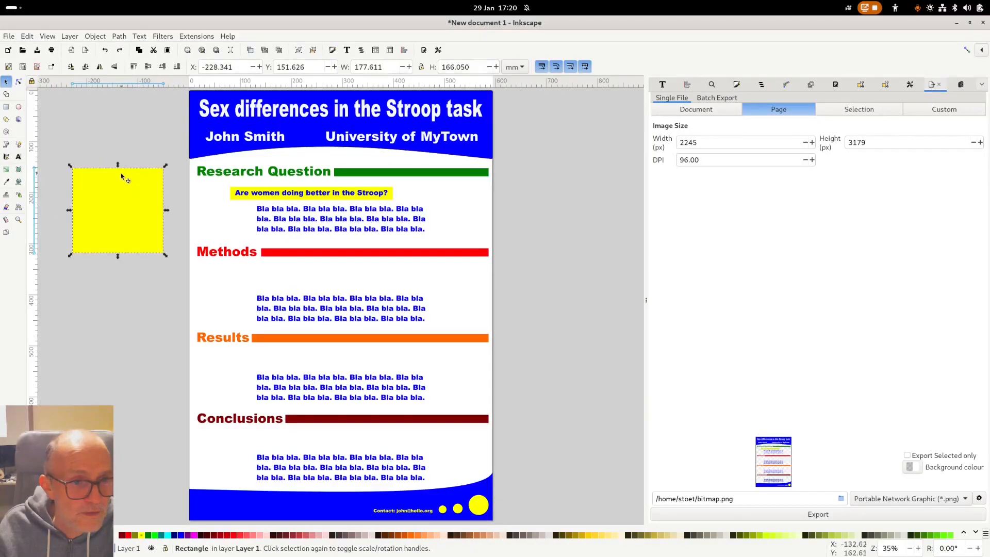
left_click(123, 177)
left_click_drag(118, 164, 94, 165)
key("Escape")
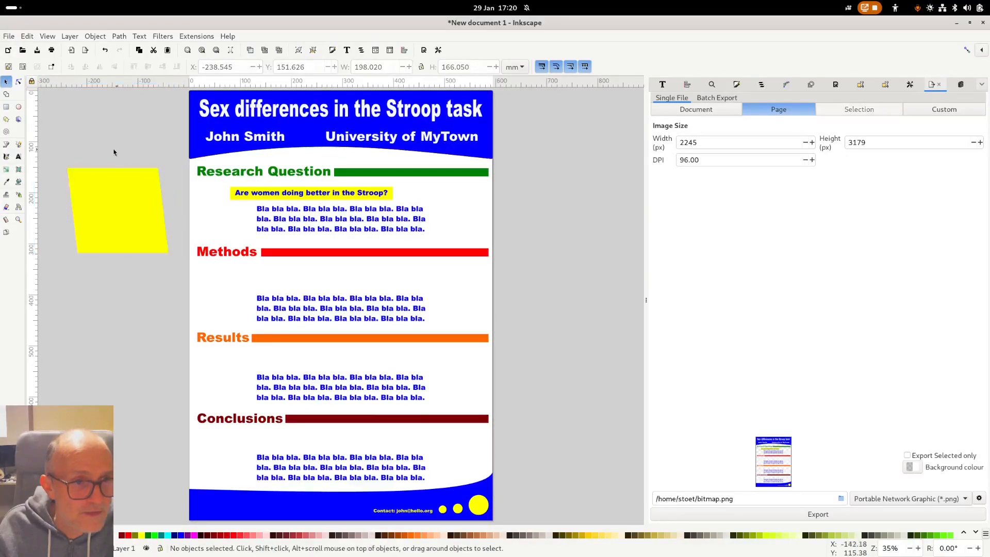